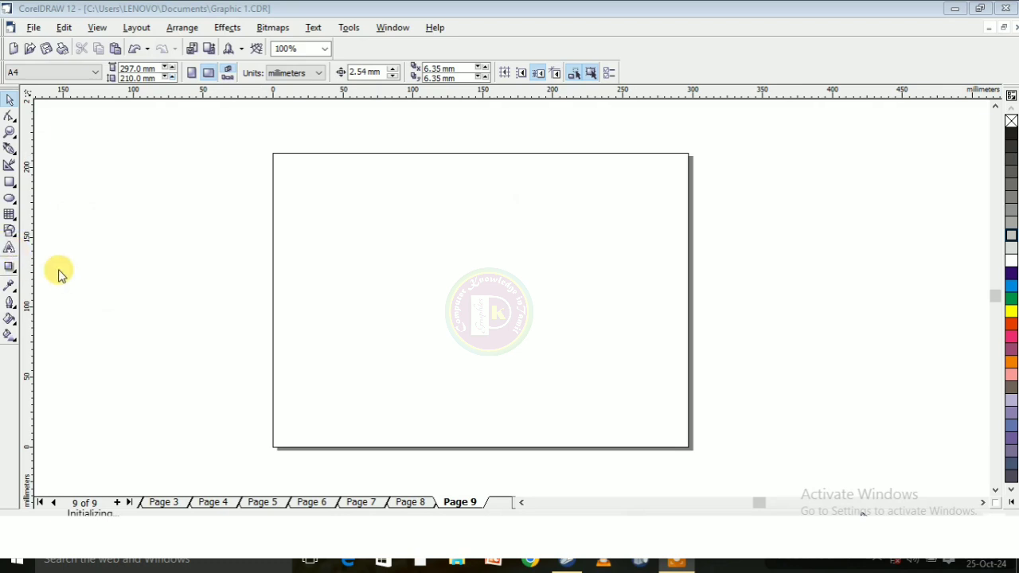
# Draw a blue-filled ellipse about 71 × 67 mm and a red-filled ellipse about 100 × 94 mm to its upper right.
pyautogui.click(9, 199)
pyautogui.moveTo(293, 220); pyautogui.dragTo(399, 320)
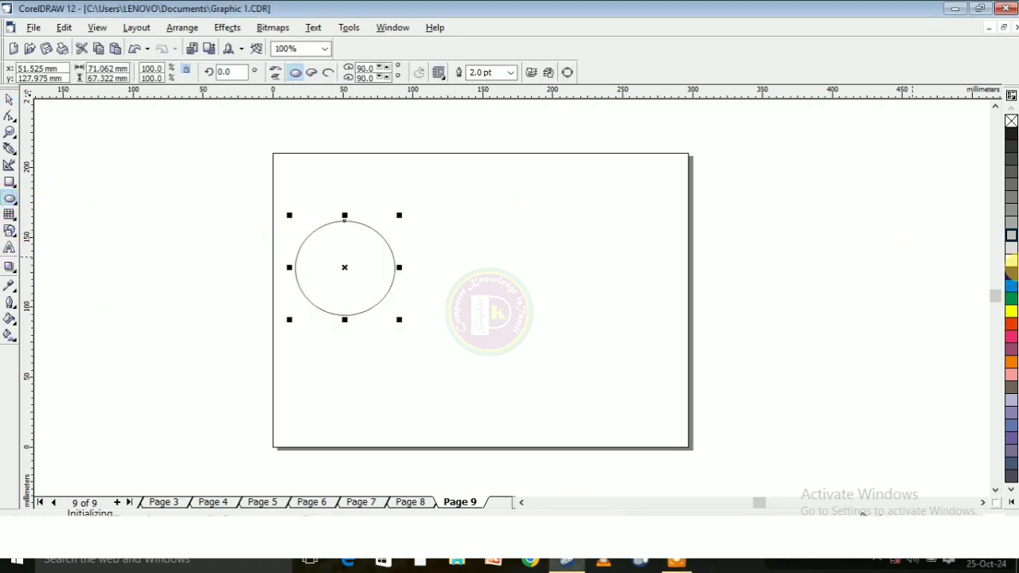
pyautogui.click(1011, 291)
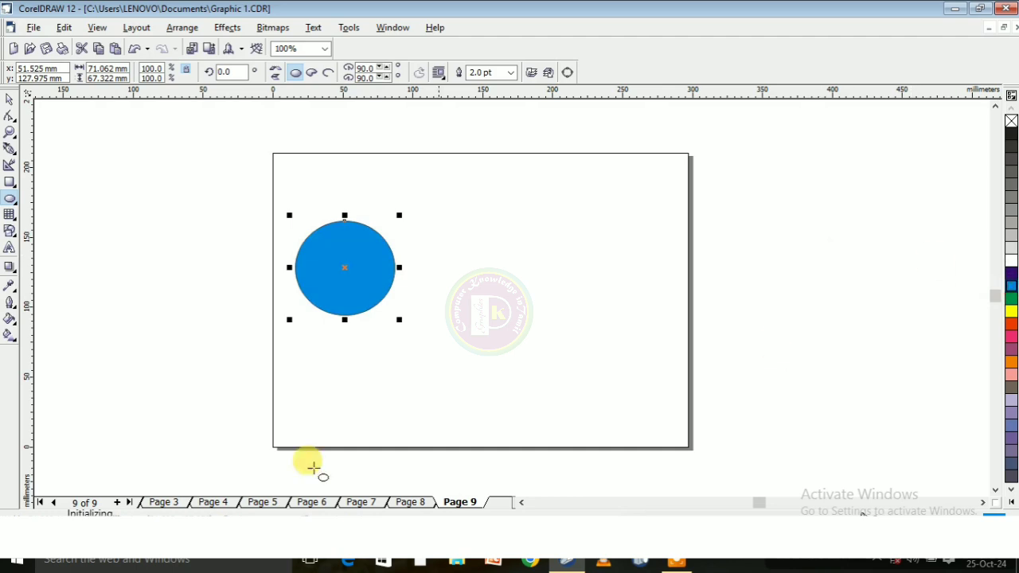
pyautogui.moveTo(594, 131); pyautogui.dragTo(734, 266)
pyautogui.click(1011, 323)
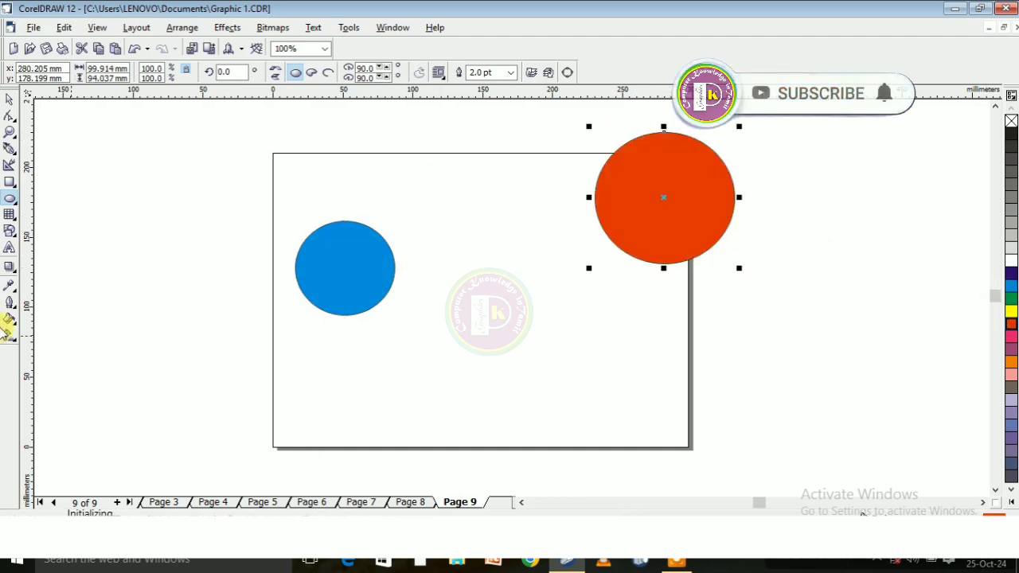
# Blend the blue circle into the red circle with 20 steps and move the whole blend down and left on the page.
pyautogui.click(17, 269)
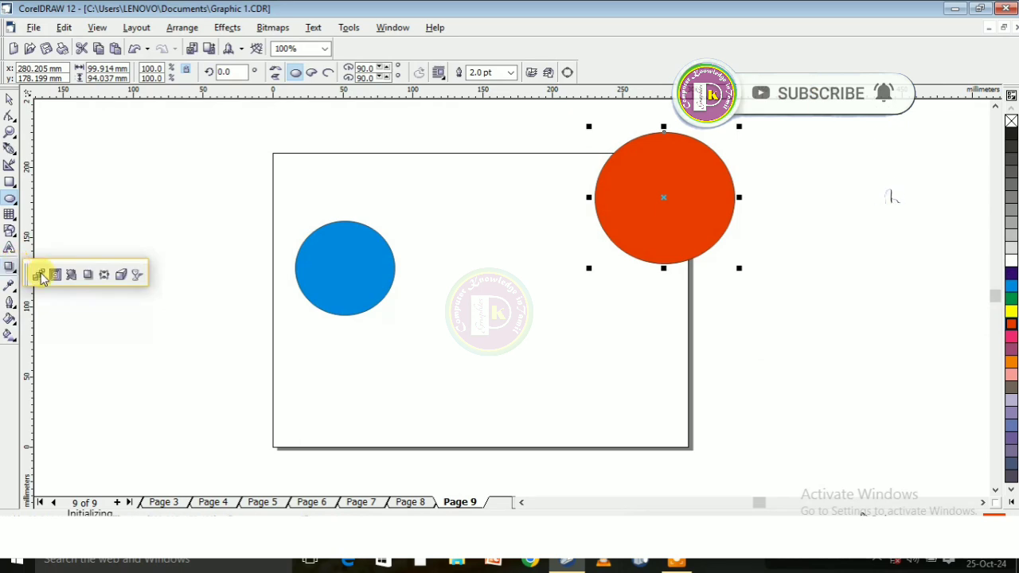
pyautogui.click(38, 275)
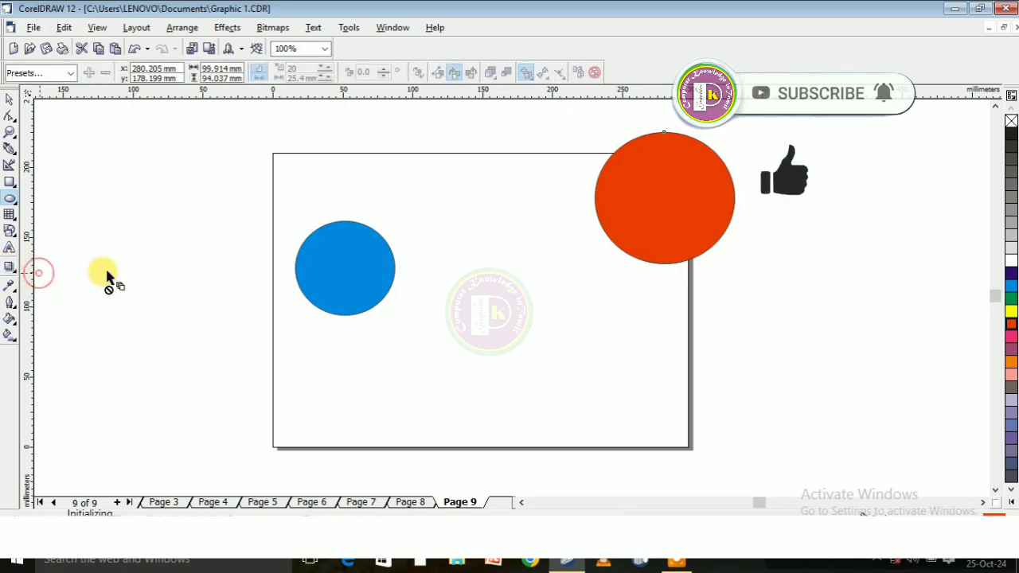
pyautogui.moveTo(343, 262); pyautogui.dragTo(677, 201)
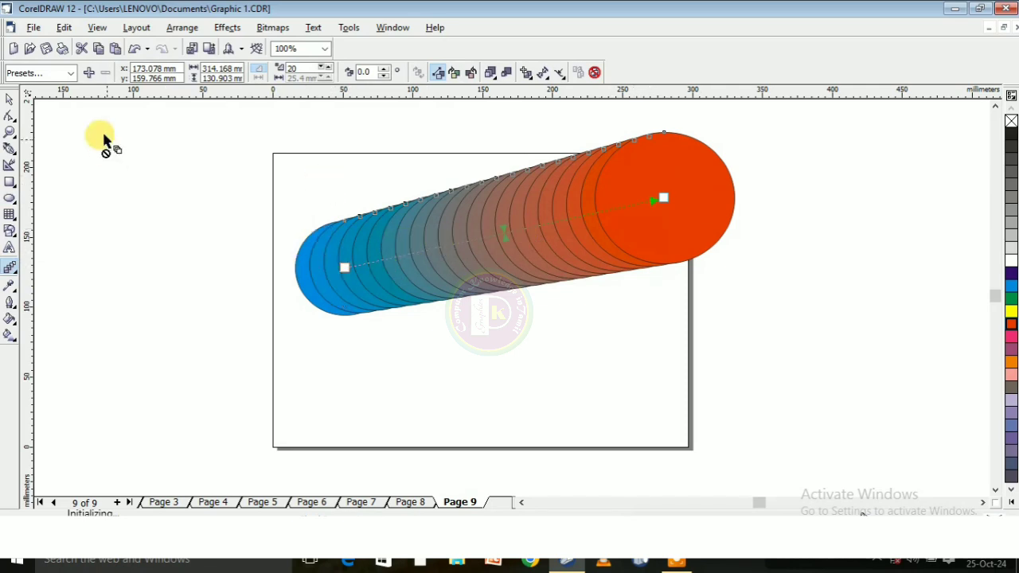
pyautogui.click(10, 100)
pyautogui.moveTo(647, 200); pyautogui.dragTo(661, 264)
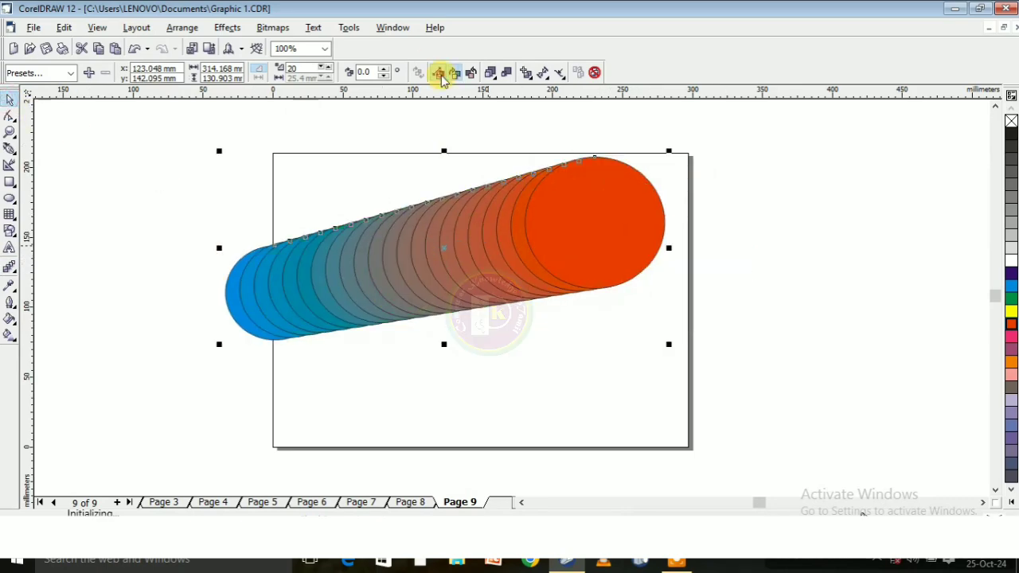
# Give the blend counterclockwise rainbow colours and adjust its acceleration so the intermediate circles crowd toward the red end.
pyautogui.click(455, 73)
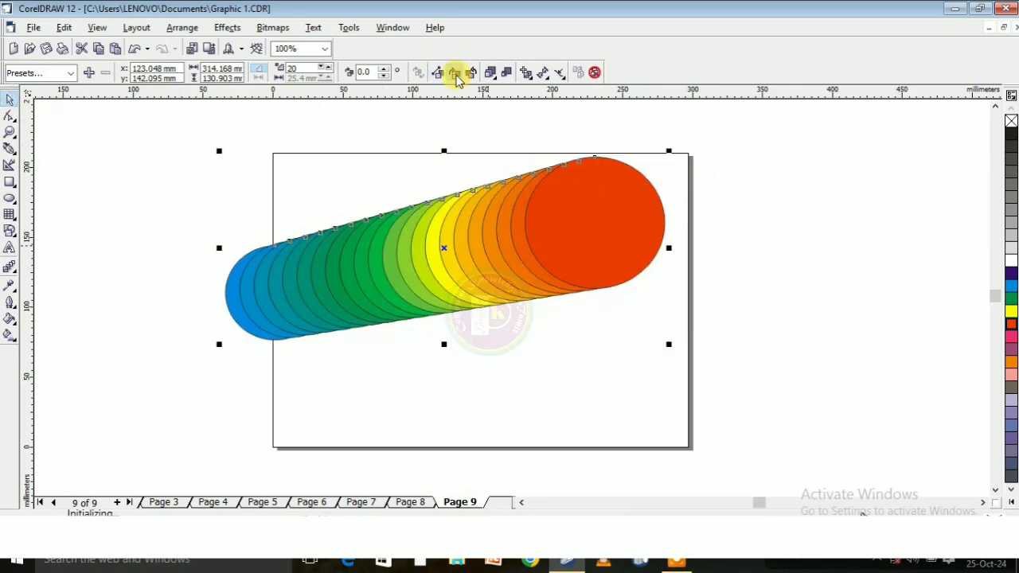
pyautogui.click(471, 73)
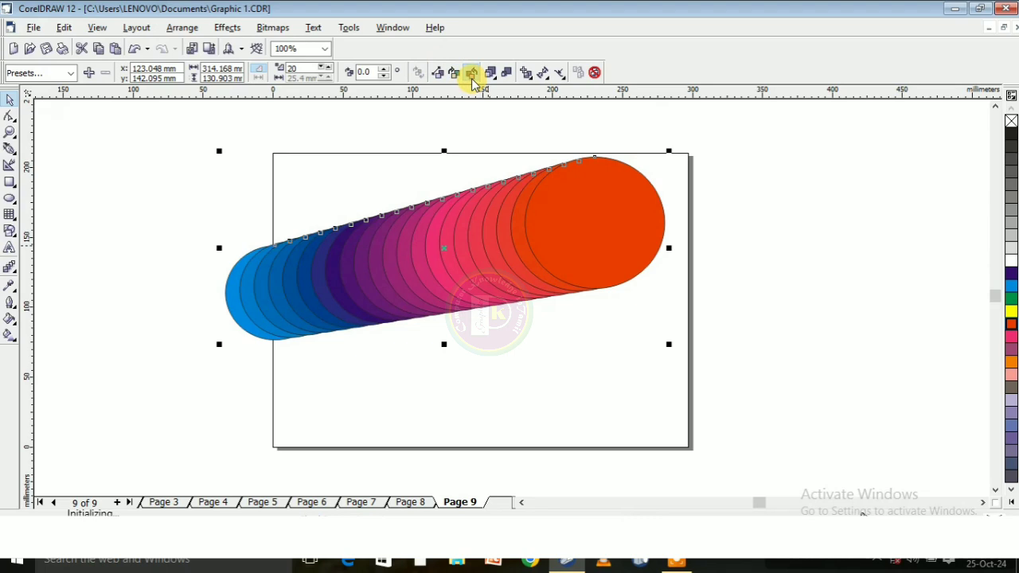
pyautogui.click(491, 74)
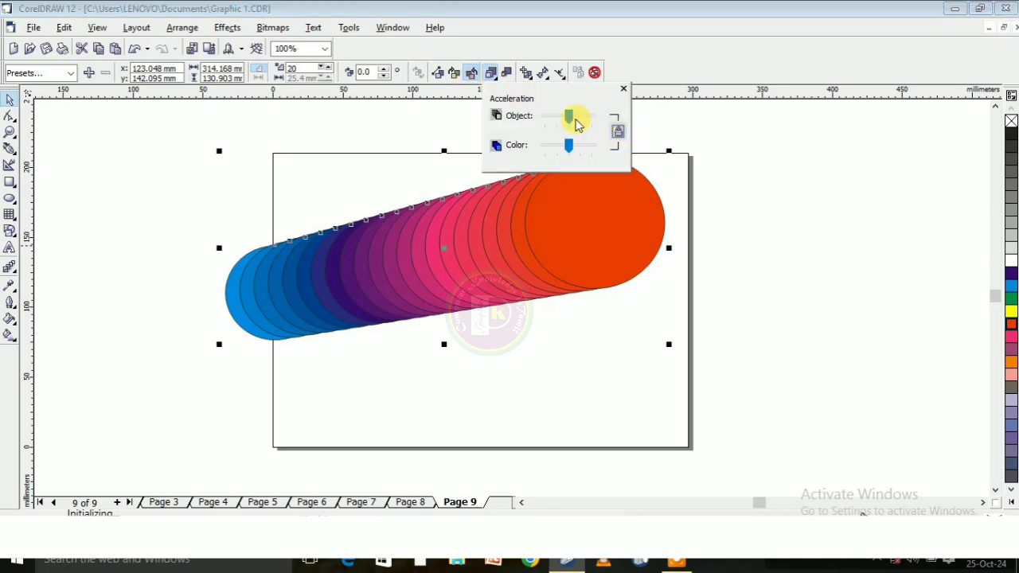
pyautogui.moveTo(570, 123)
pyautogui.mouseDown()
pyautogui.moveTo(578, 120)
pyautogui.moveTo(567, 126)
pyautogui.mouseUp()
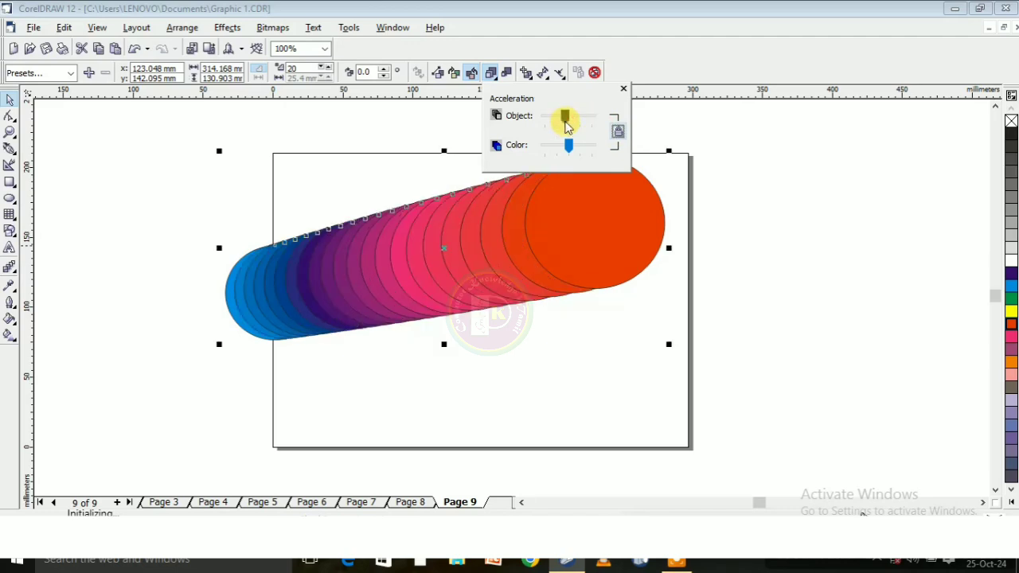
pyautogui.moveTo(573, 119); pyautogui.dragTo(566, 145)
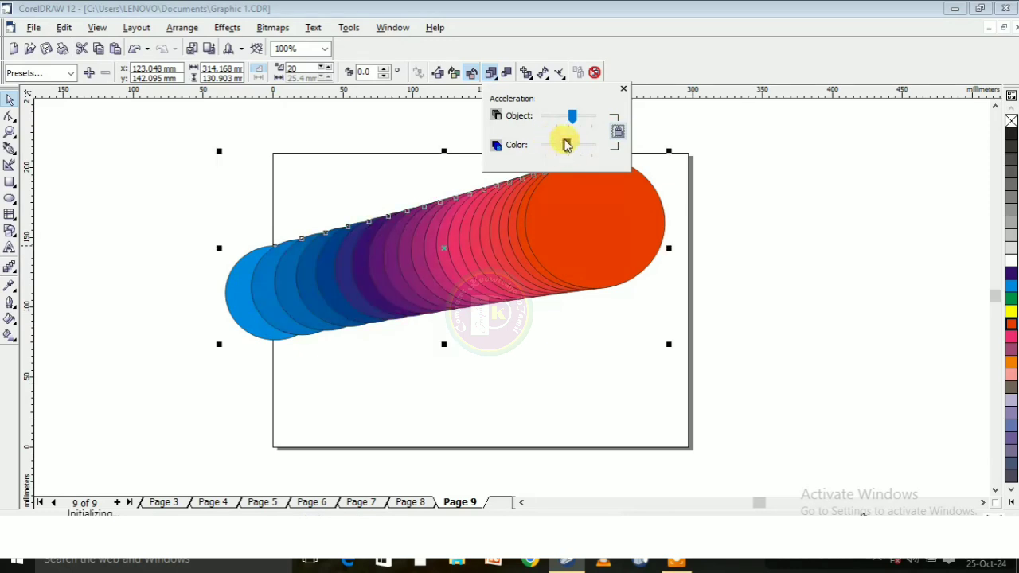
pyautogui.click(507, 74)
pyautogui.click(507, 74)
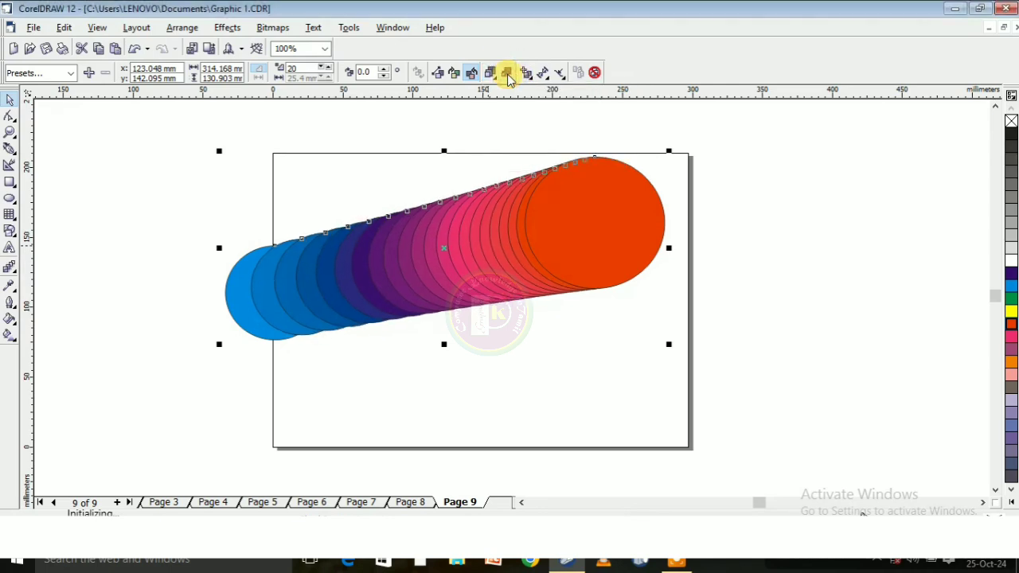
# Try mapping the red circle's left node to the blue circle's right node, and undo the mapping.
pyautogui.click(526, 74)
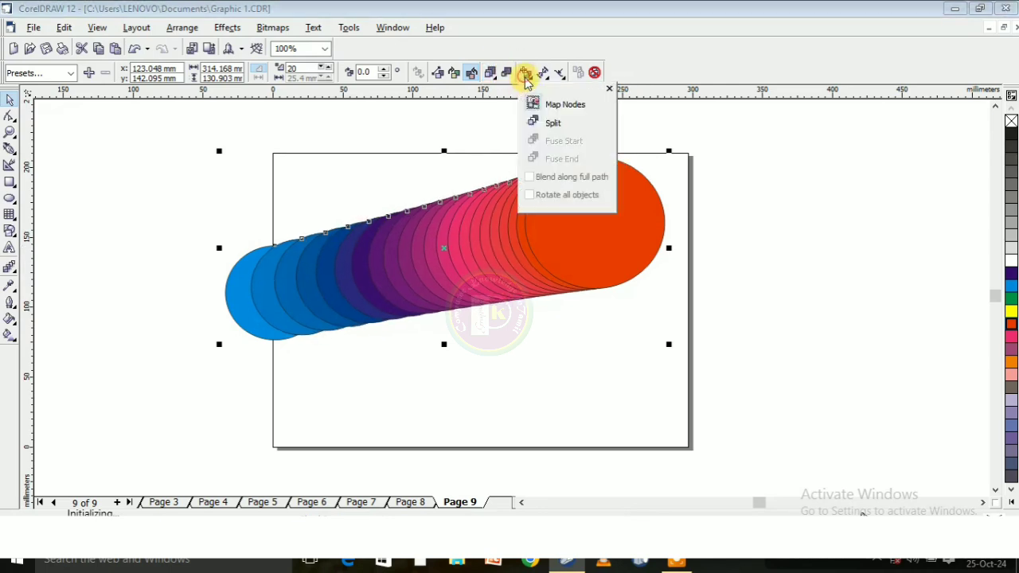
pyautogui.click(557, 103)
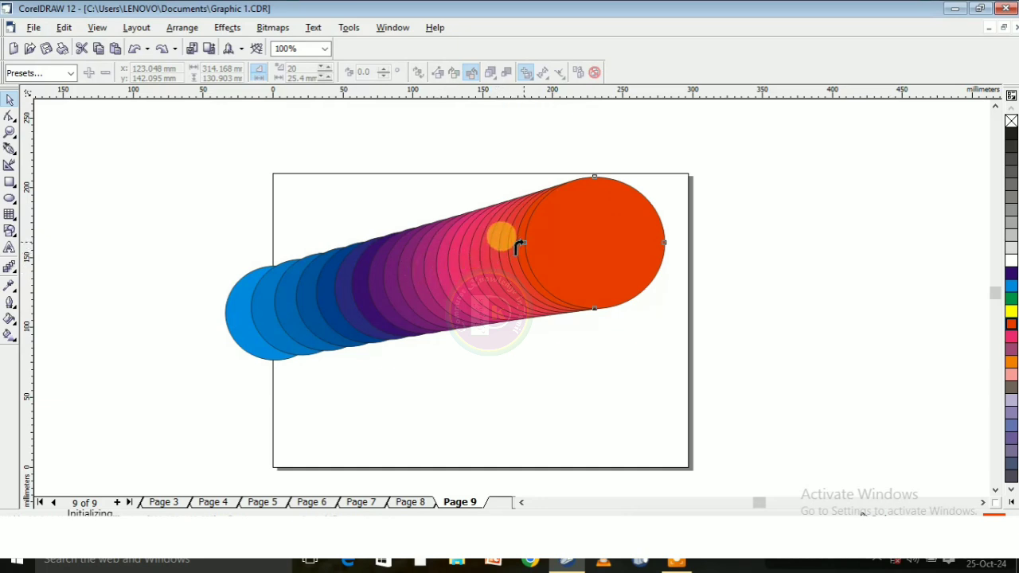
pyautogui.click(325, 313)
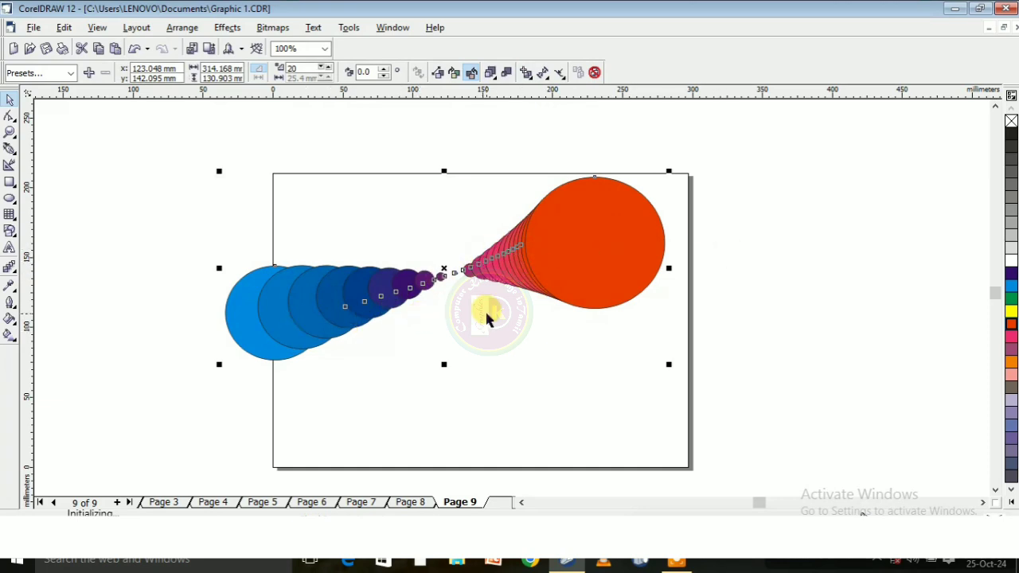
pyautogui.hotkey('ctrl', 'z')
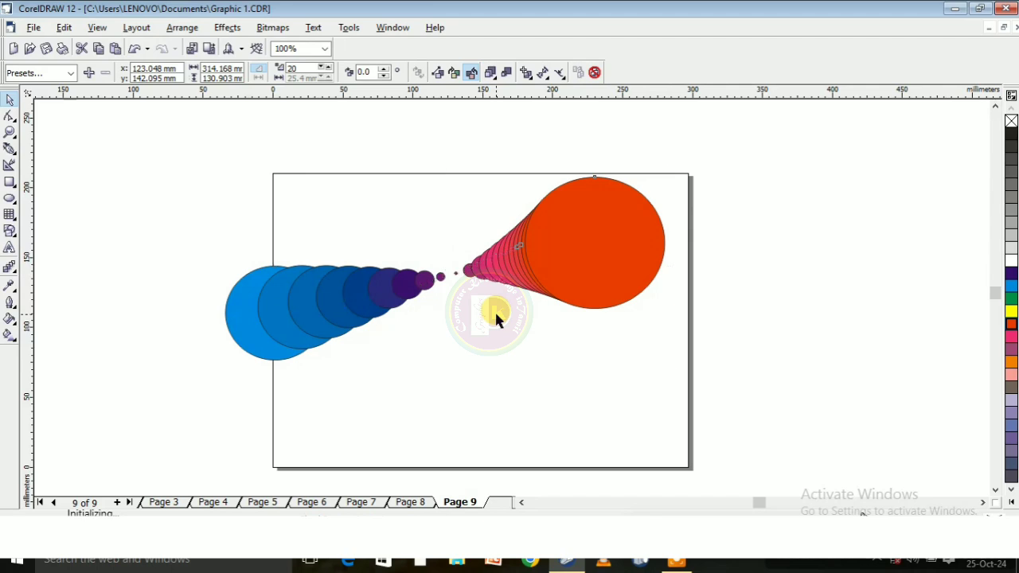
# Split the blend at a purple intermediate circle near its middle.
pyautogui.click(528, 72)
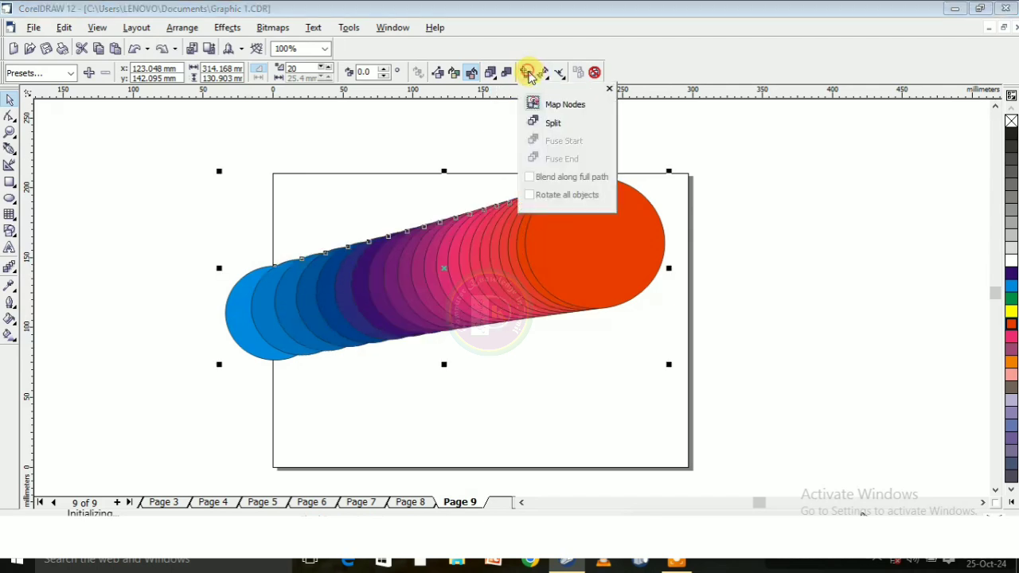
pyautogui.click(535, 124)
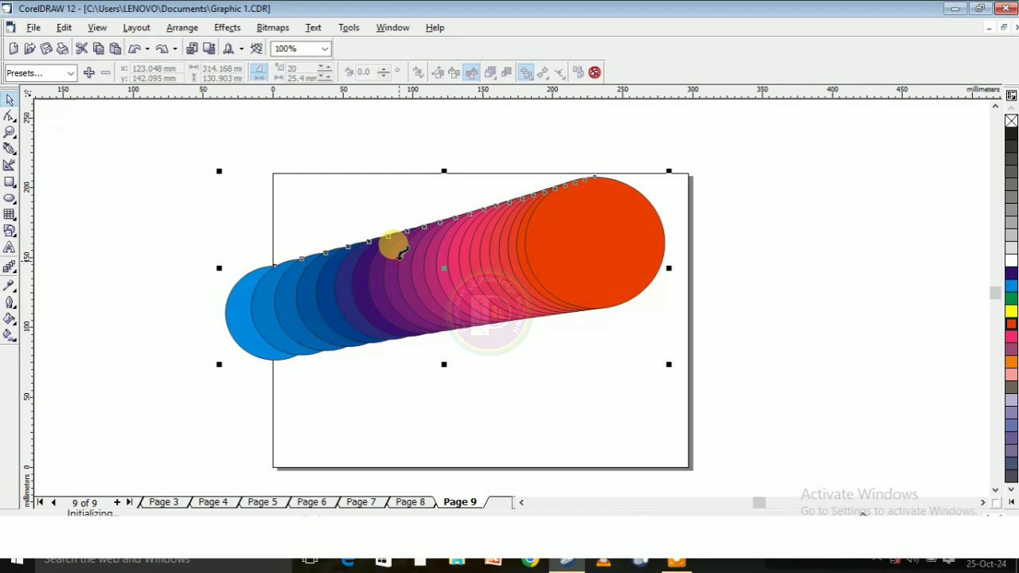
pyautogui.click(395, 251)
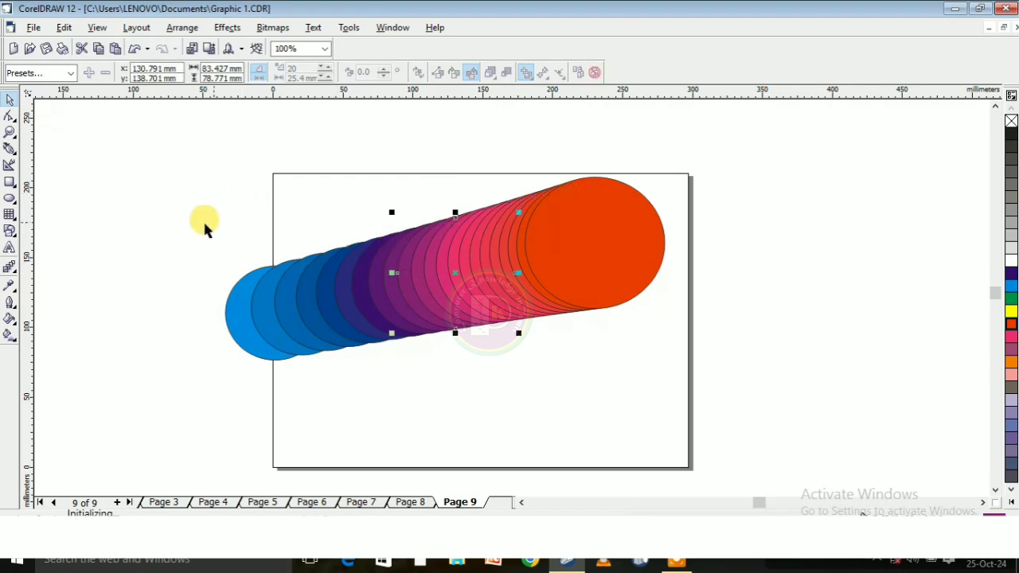
# Move the red and blue end circles down toward the page's lower edge so the split blend bends at its middle.
pyautogui.click(9, 102)
pyautogui.click(566, 245)
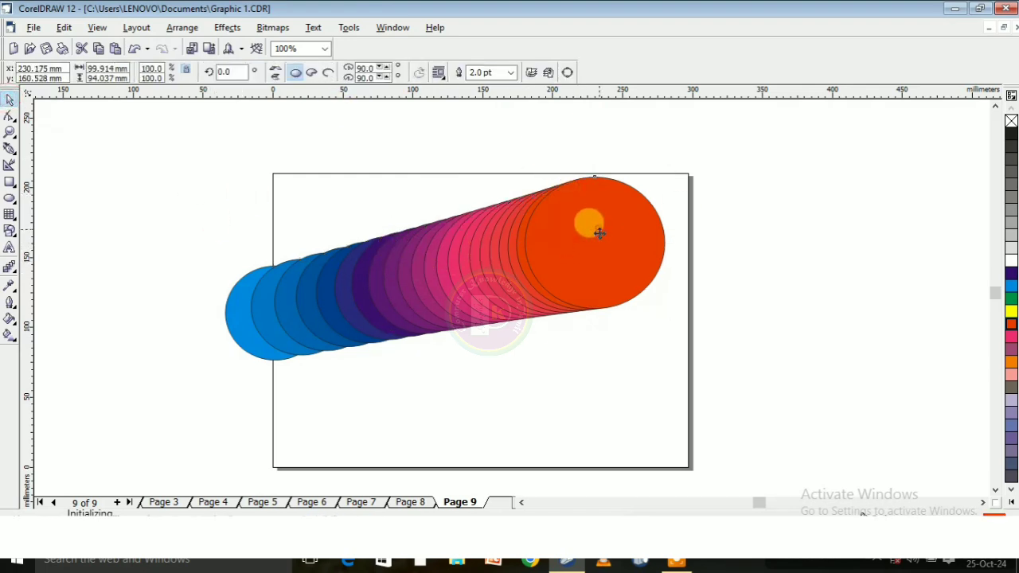
pyautogui.moveTo(591, 232); pyautogui.dragTo(539, 327)
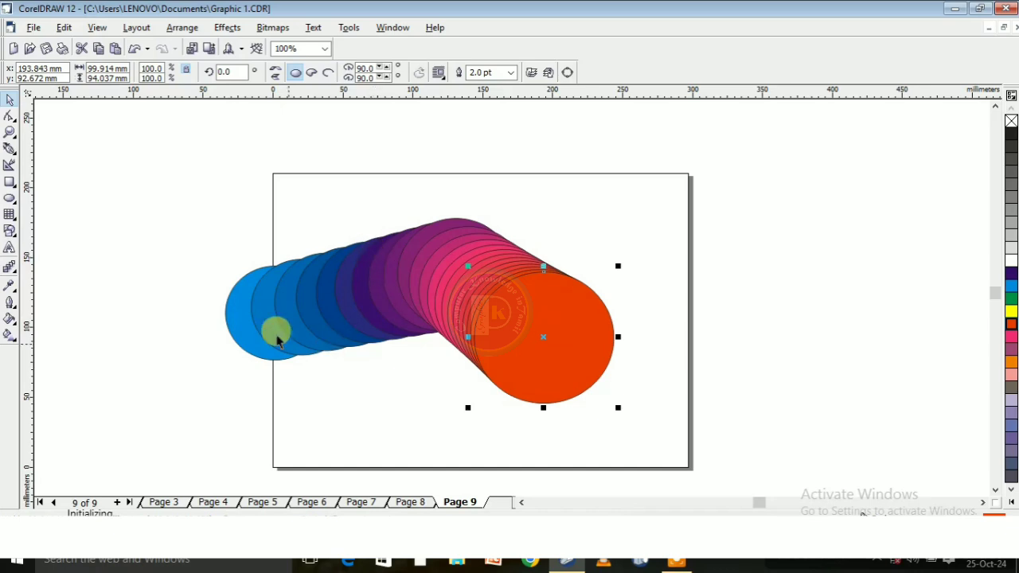
pyautogui.moveTo(235, 320); pyautogui.dragTo(288, 396)
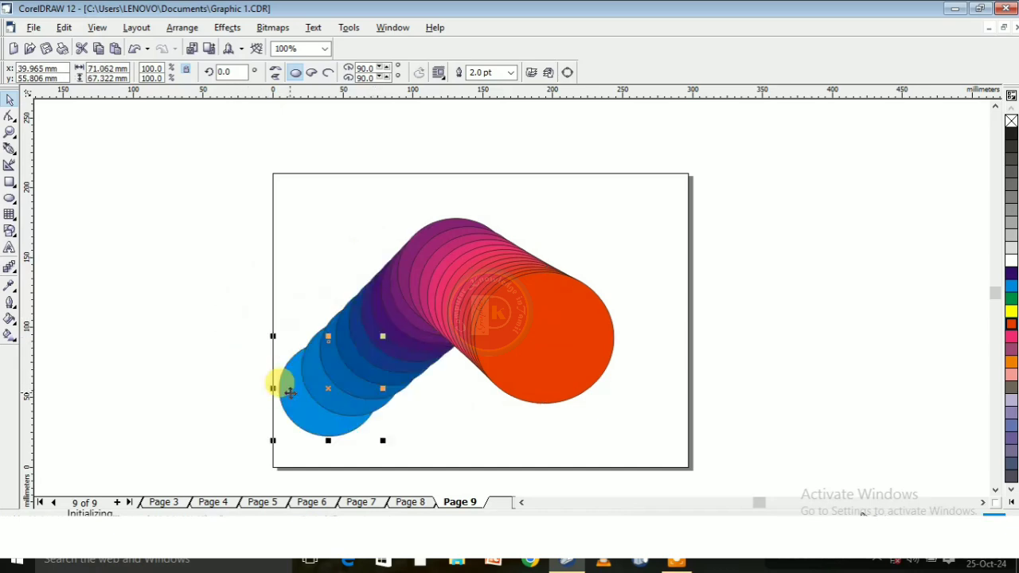
pyautogui.moveTo(557, 303); pyautogui.dragTo(601, 404)
pyautogui.moveTo(302, 411); pyautogui.dragTo(342, 435)
pyautogui.scroll(-2, 467, 223)
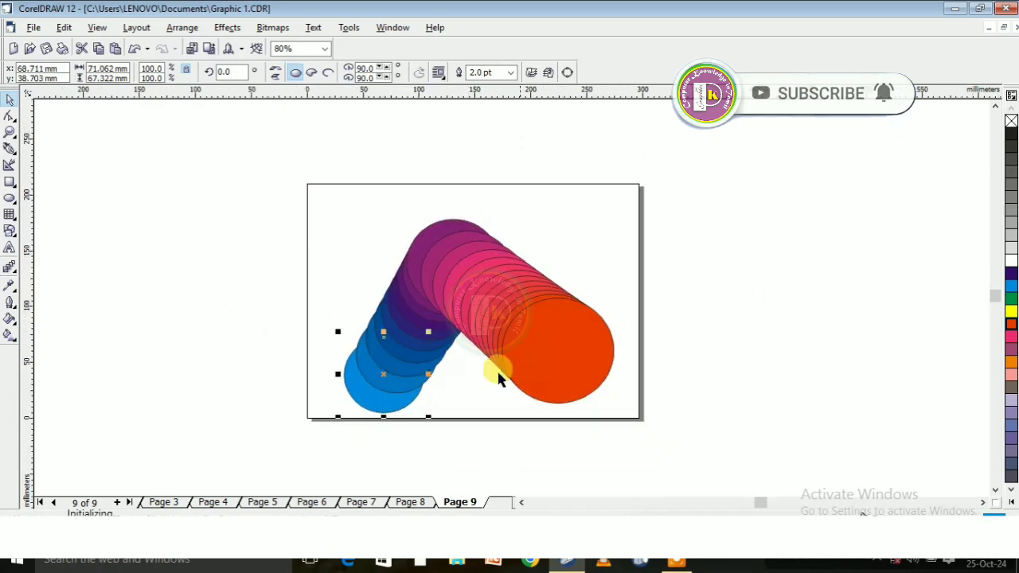
pyautogui.scroll(1, 507, 335)
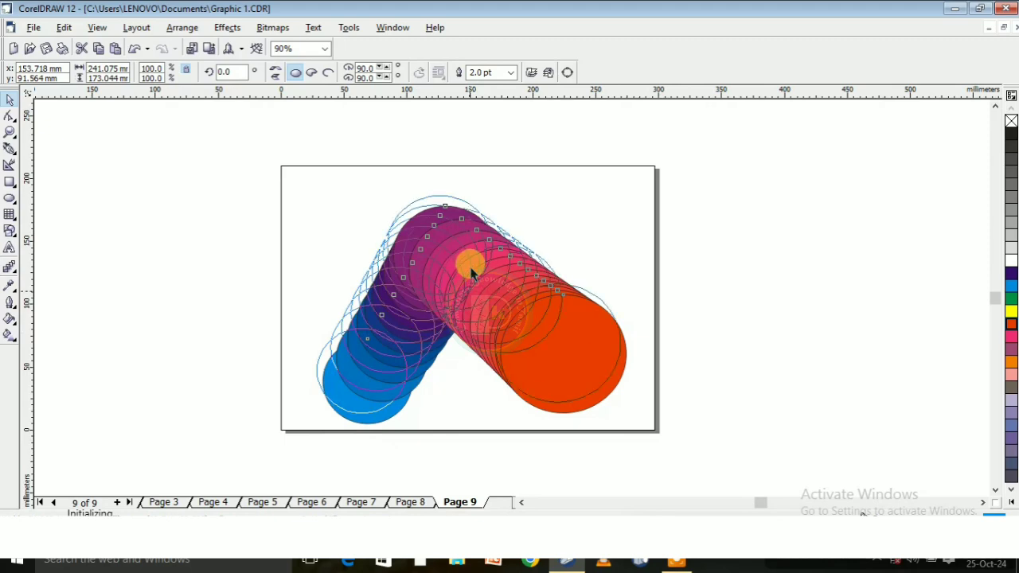
# Draw a wavy freehand curve about 477 mm wide and 23 mm high above the page as a path for the blend.
pyautogui.click(560, 73)
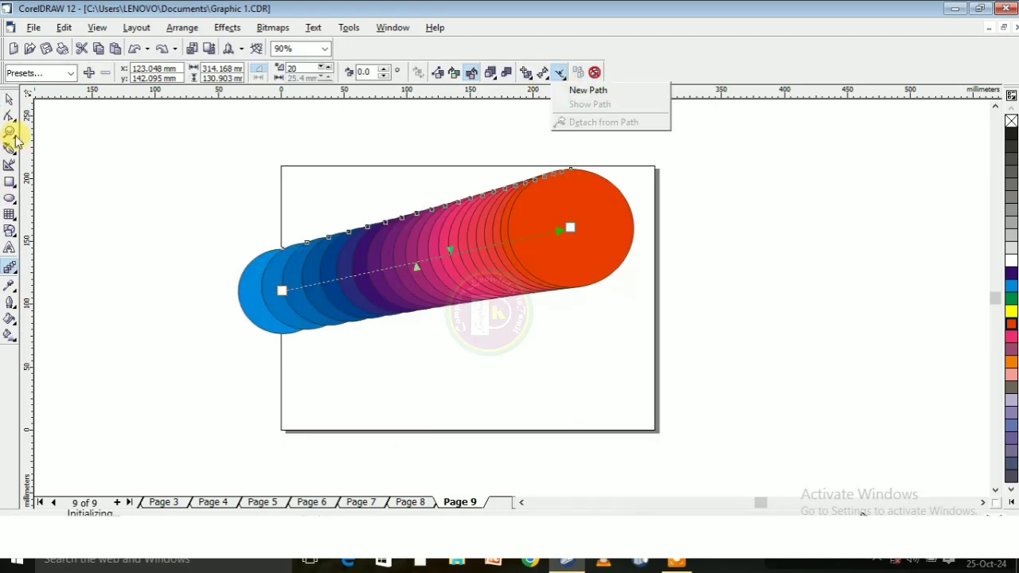
pyautogui.click(9, 149)
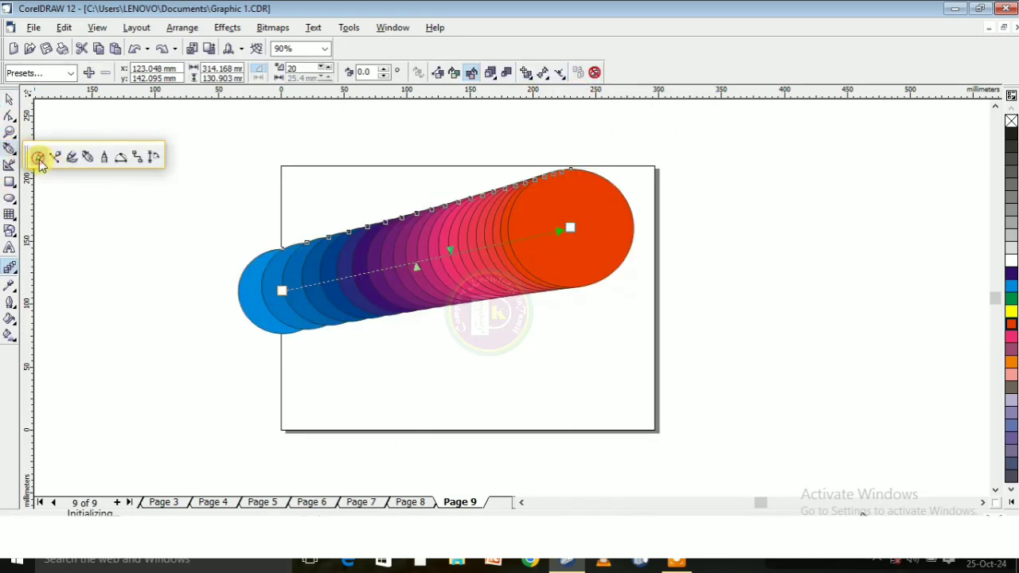
pyautogui.click(40, 159)
pyautogui.moveTo(96, 223)
pyautogui.mouseDown()
pyautogui.moveTo(148, 173)
pyautogui.moveTo(276, 195)
pyautogui.moveTo(413, 127)
pyautogui.mouseUp()
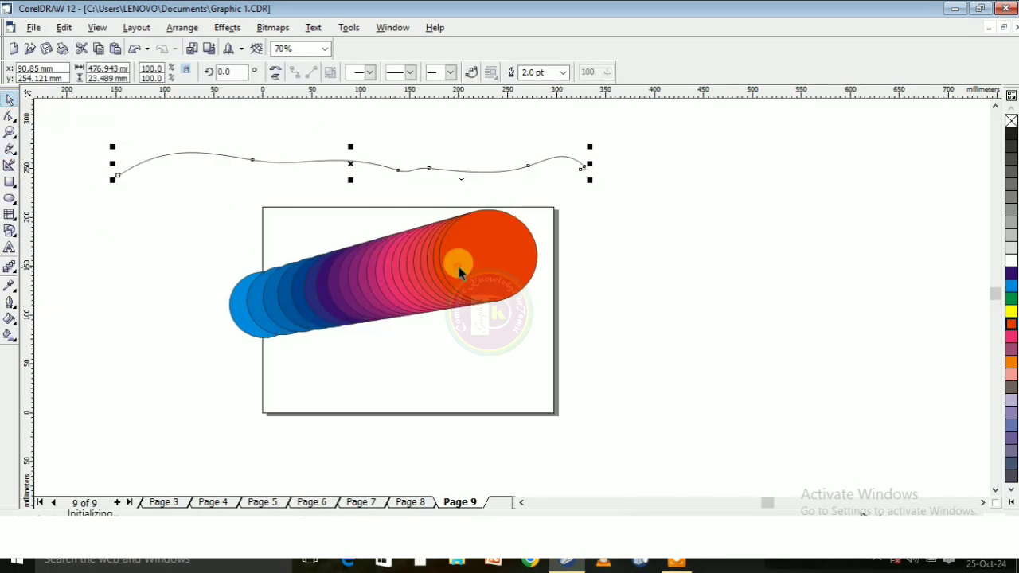
# Attach the circle blend to the wavy freehand curve as its new path.
pyautogui.click(455, 265)
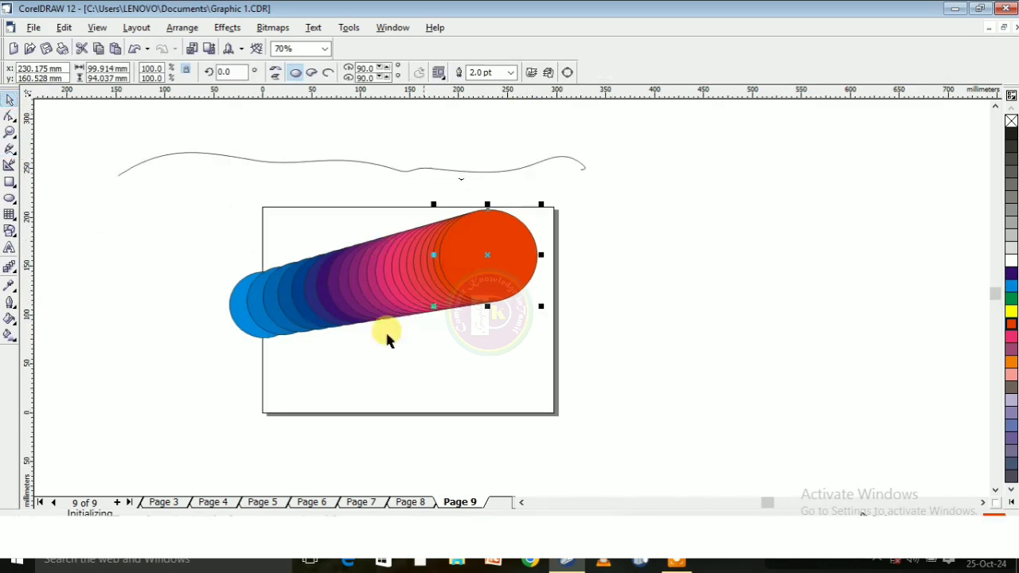
pyautogui.click(353, 361)
pyautogui.click(347, 280)
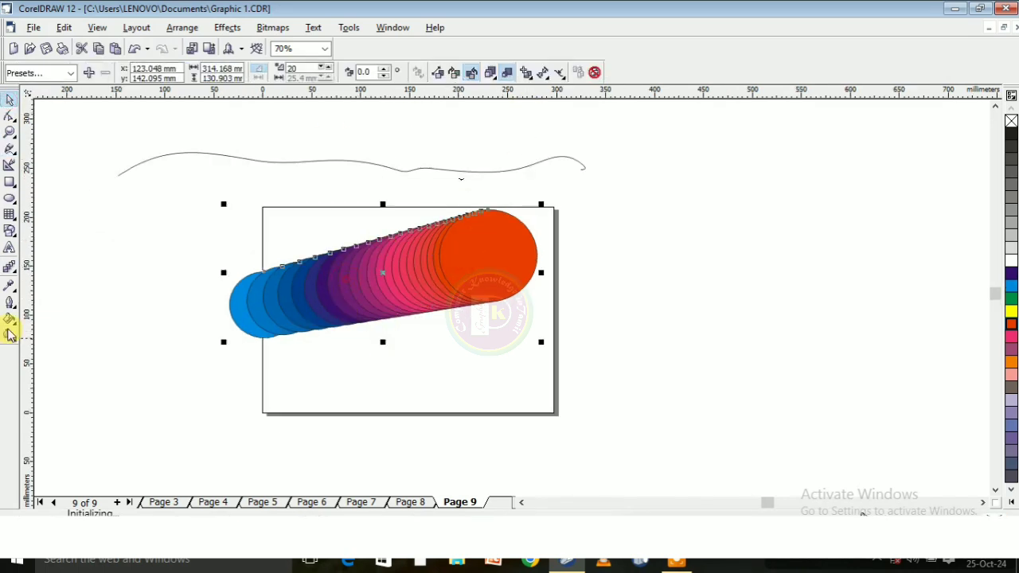
pyautogui.click(555, 74)
pyautogui.click(580, 91)
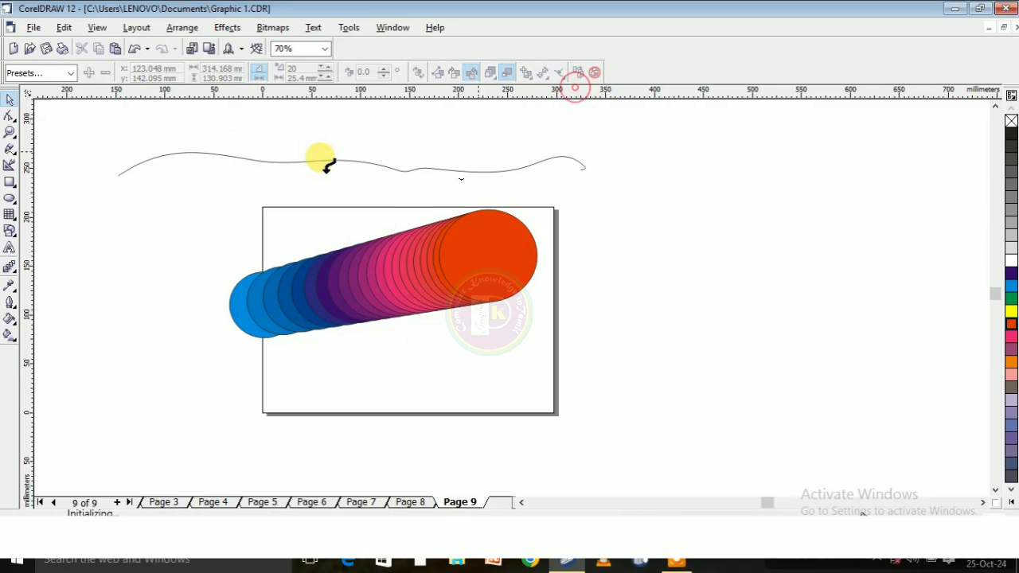
pyautogui.click(241, 156)
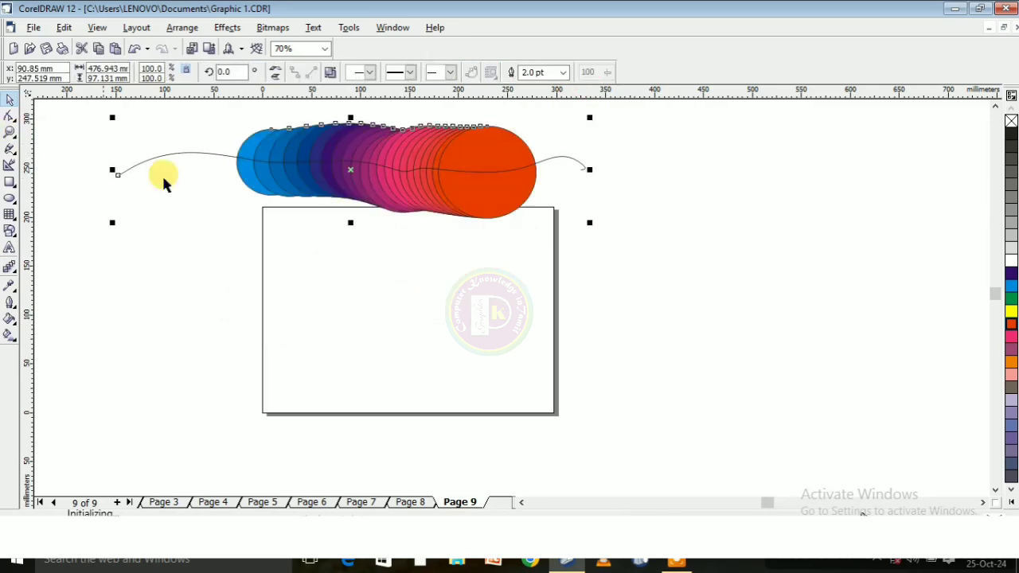
# Stretch the blend along the curve by moving the blue circle to its left end and the red circle to its right end.
pyautogui.click(169, 215)
pyautogui.click(230, 162)
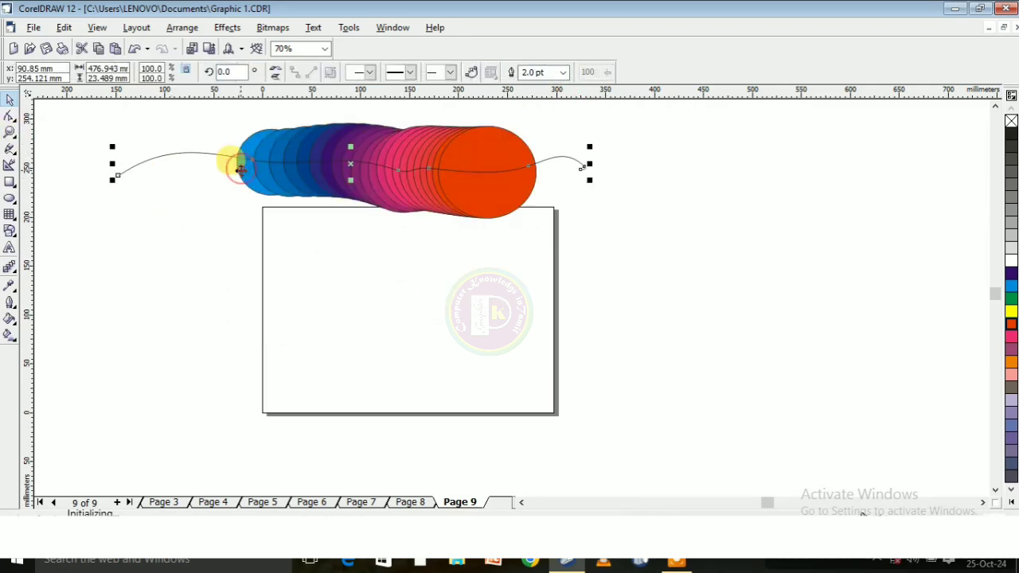
pyautogui.click(243, 215)
pyautogui.click(241, 131)
pyautogui.moveTo(241, 131); pyautogui.dragTo(130, 171)
pyautogui.click(487, 137)
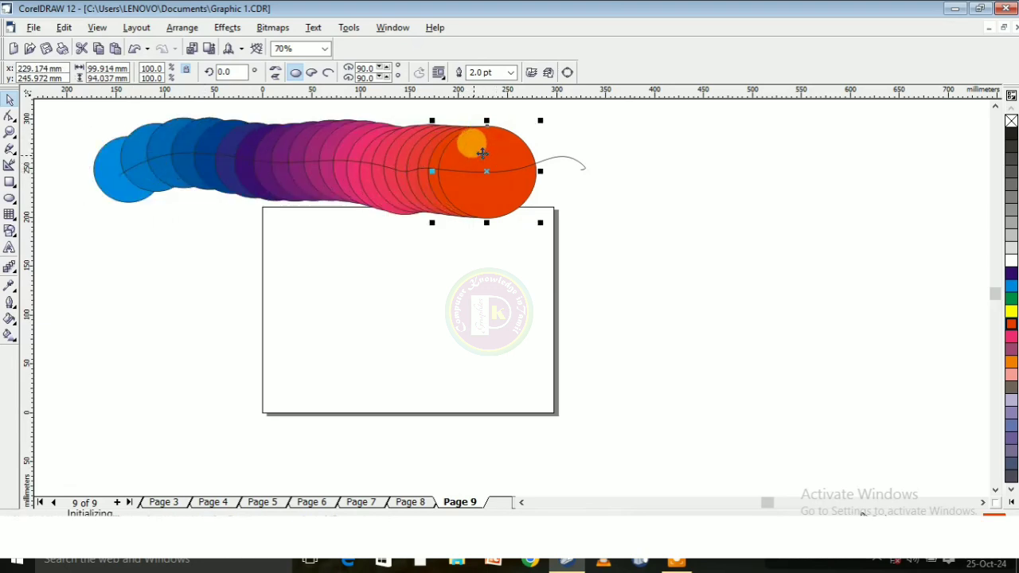
pyautogui.moveTo(483, 152); pyautogui.dragTo(567, 155)
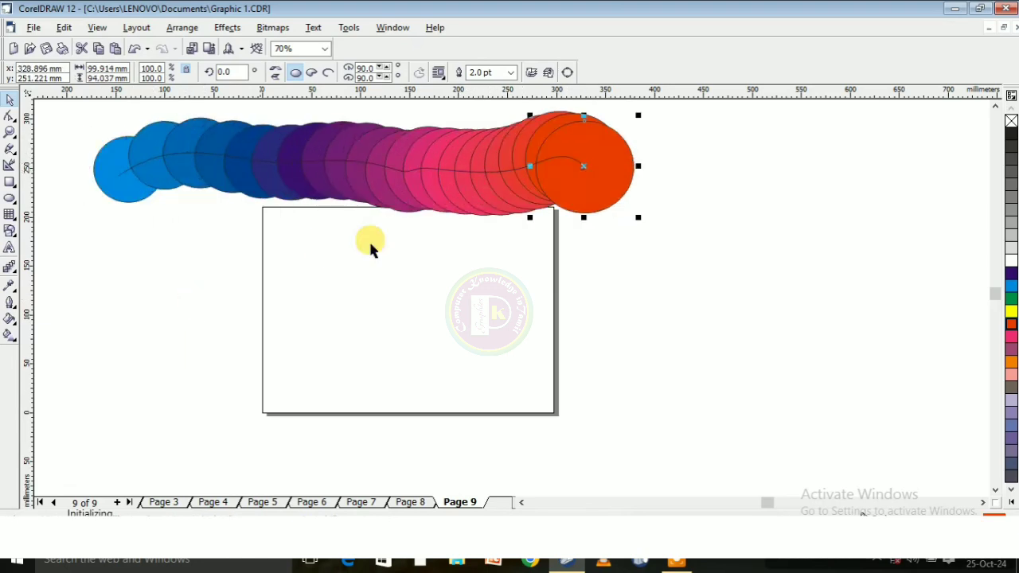
# Break the circle blend apart from its path and delete the wavy freehand curve.
pyautogui.click(280, 264)
pyautogui.click(366, 164)
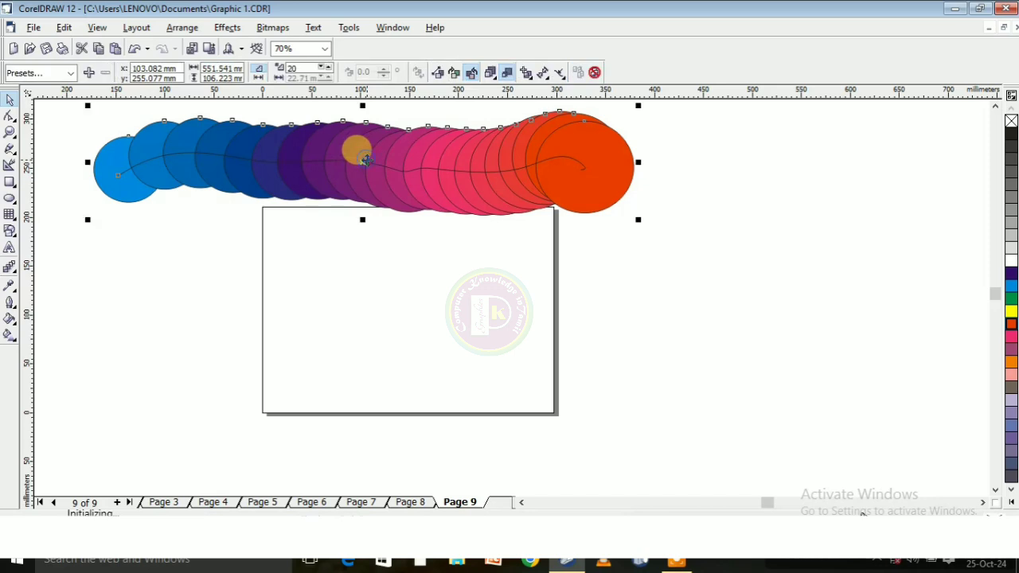
pyautogui.rightClick(364, 163)
pyautogui.click(211, 127)
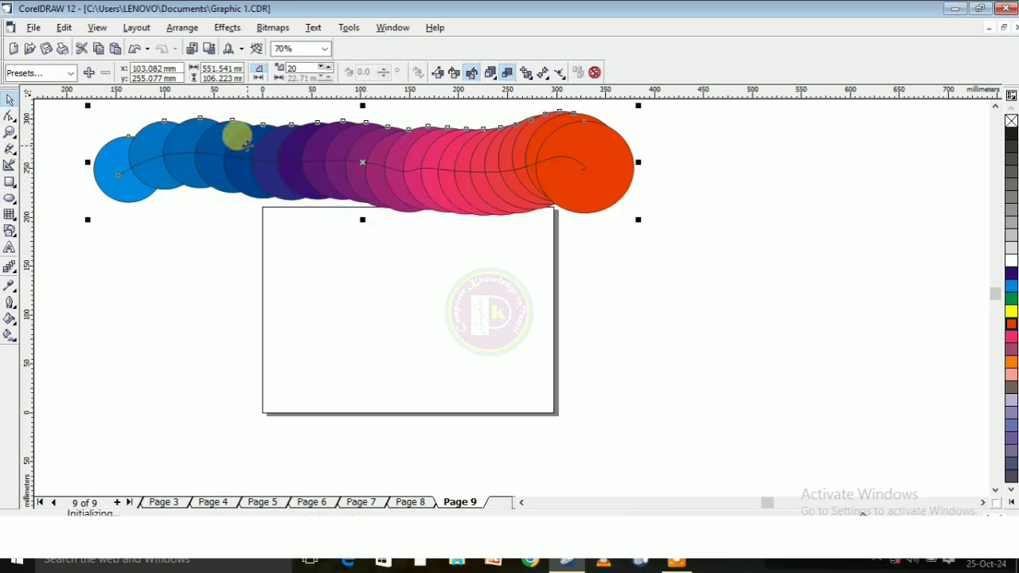
pyautogui.rightClick(247, 148)
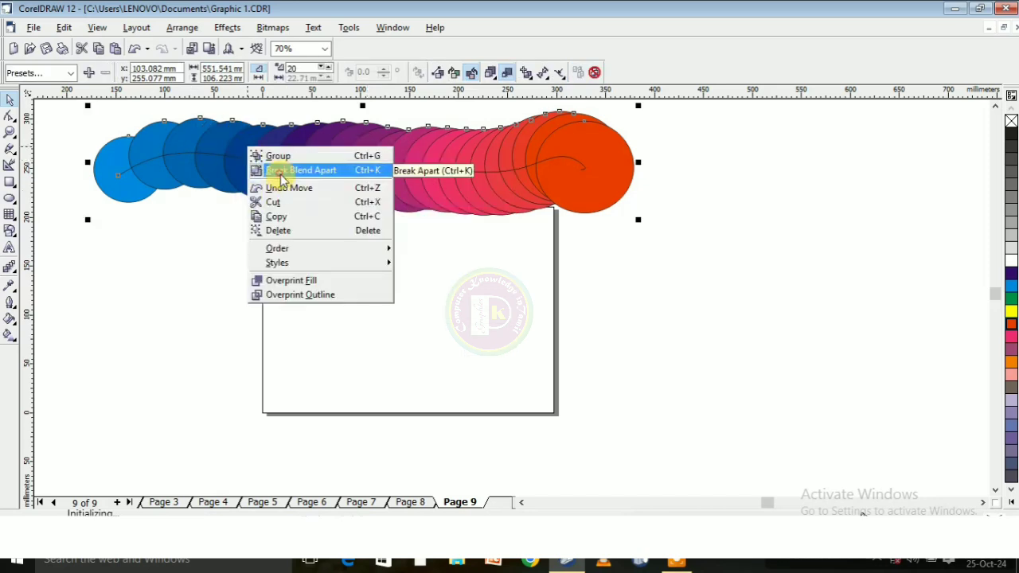
pyautogui.click(278, 170)
pyautogui.click(259, 265)
pyautogui.moveTo(317, 186); pyautogui.dragTo(334, 254)
pyautogui.press('Delete')
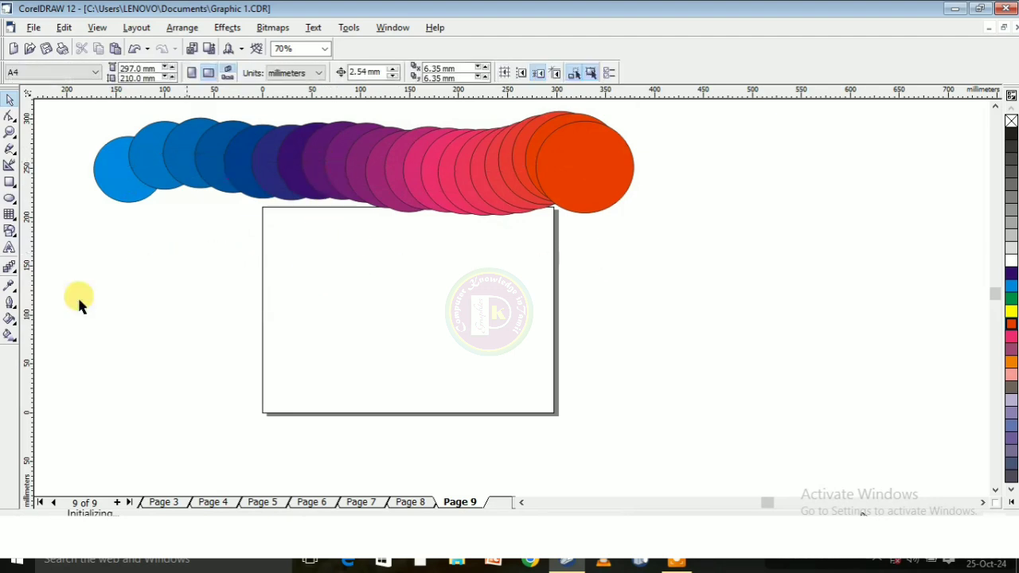
# Delete all the blended circles to clear Page 9.
pyautogui.hotkey('ctrl', 'z')
pyautogui.moveTo(59, 106); pyautogui.dragTo(734, 307)
pyautogui.press('Delete')
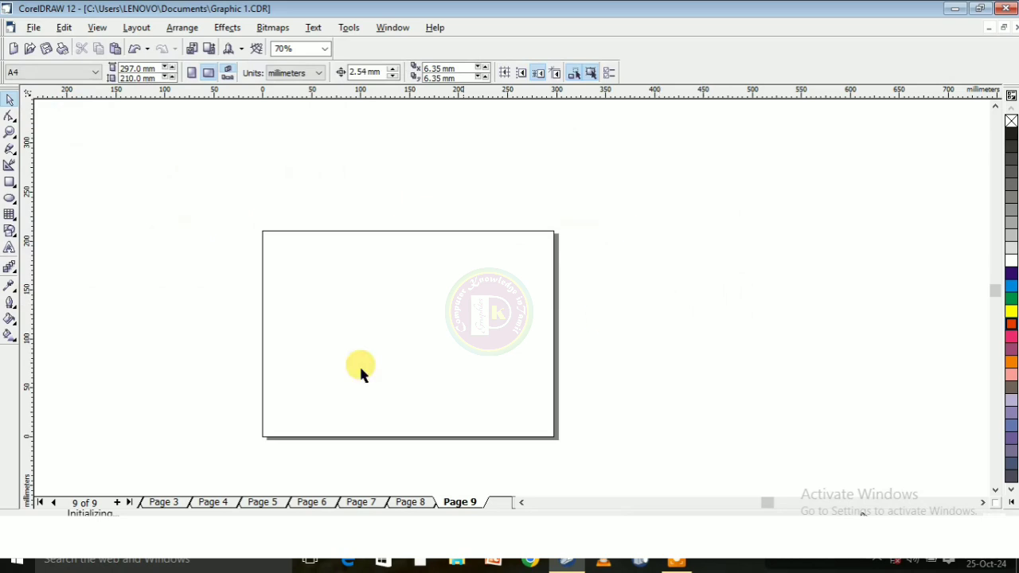
# Draw three adjoining rectangles near the page's lower-left corner: about 75 × 7 mm, 75 × 14 mm below it, and 11 × 20 mm beside them.
pyautogui.scroll(1, 331, 372)
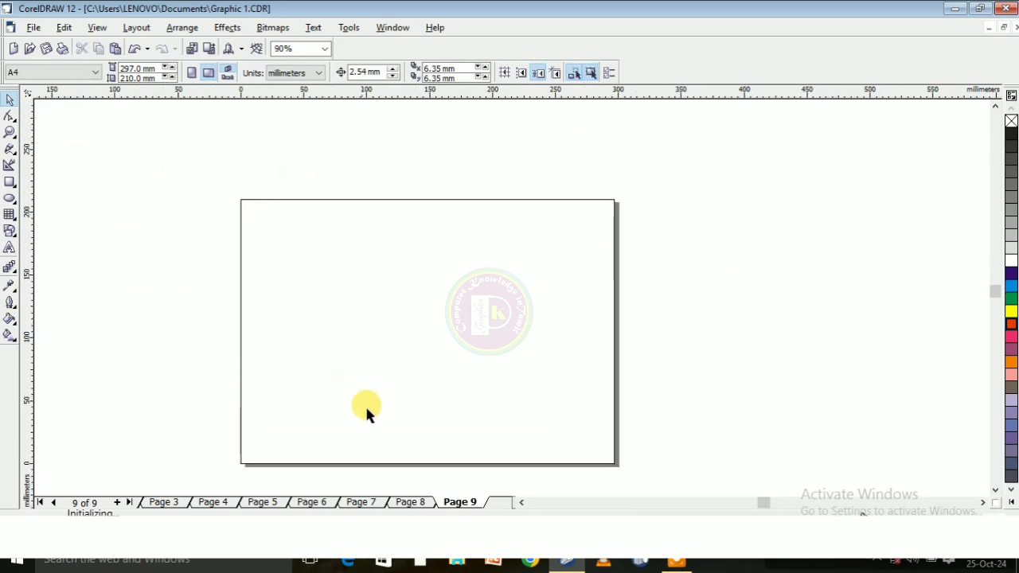
pyautogui.click(11, 183)
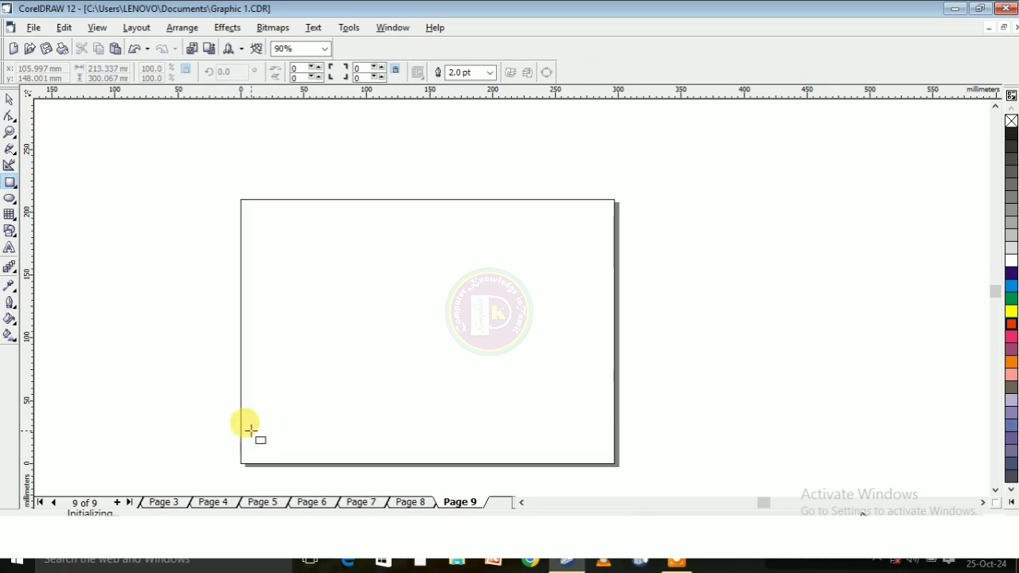
pyautogui.moveTo(250, 430)
pyautogui.mouseDown()
pyautogui.moveTo(345, 442)
pyautogui.moveTo(292, 440)
pyautogui.mouseUp()
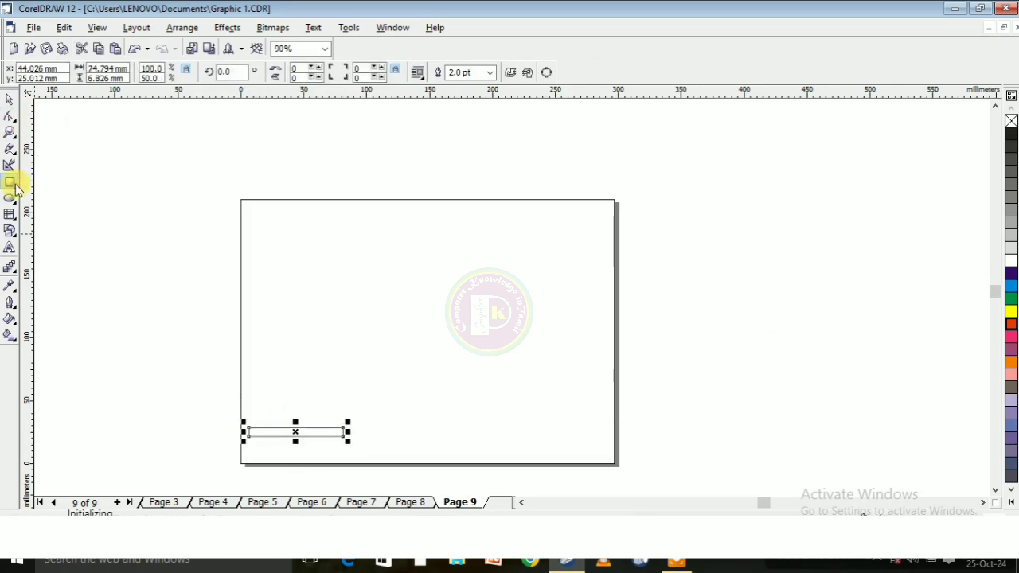
pyautogui.scroll(3, 255, 446)
pyautogui.moveTo(212, 412)
pyautogui.mouseDown()
pyautogui.moveTo(458, 438)
pyautogui.moveTo(474, 461)
pyautogui.mouseUp()
pyautogui.moveTo(474, 388); pyautogui.dragTo(515, 457)
# Reshape the upper and side rectangles into slanted top and side faces so the three shapes form a 3D box.
pyautogui.click(10, 116)
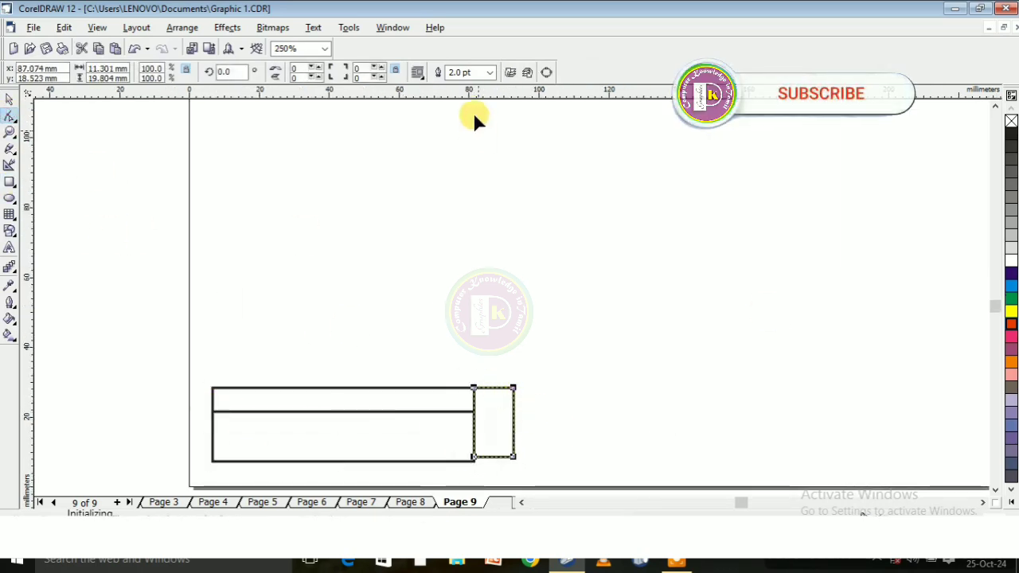
pyautogui.moveTo(475, 389); pyautogui.dragTo(510, 394)
pyautogui.click(474, 391)
pyautogui.moveTo(214, 388); pyautogui.dragTo(260, 394)
pyautogui.click(515, 441)
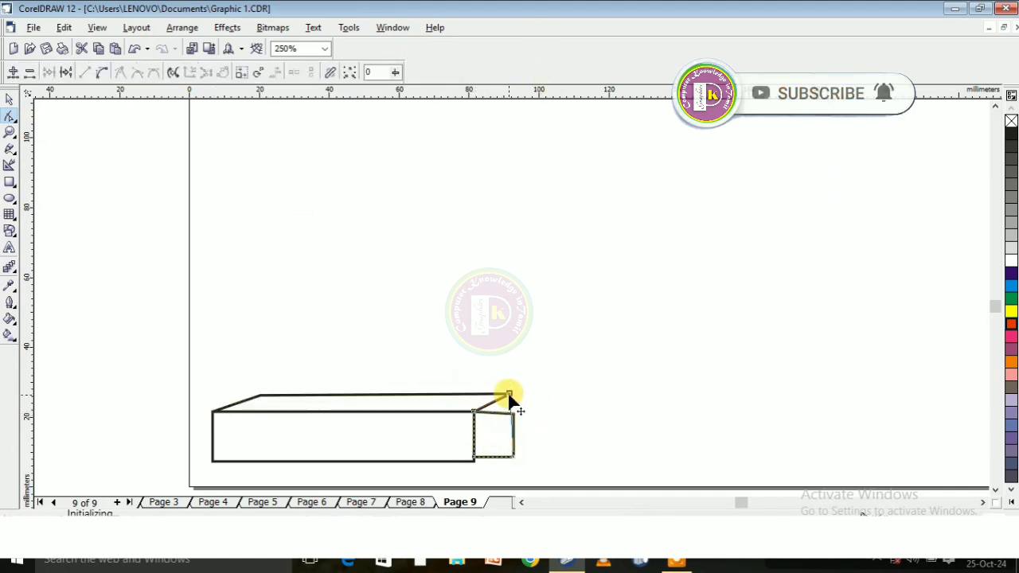
pyautogui.moveTo(510, 395); pyautogui.dragTo(510, 394)
pyautogui.moveTo(474, 457); pyautogui.dragTo(509, 432)
# Fill the box's front face with medium grey.
pyautogui.click(9, 100)
pyautogui.press('F3')
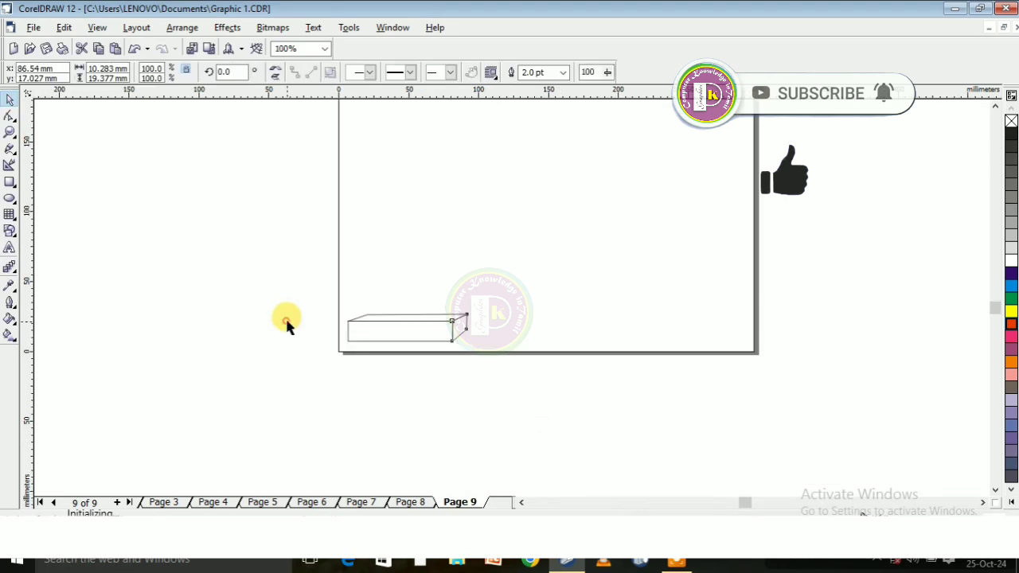
pyautogui.click(501, 293)
pyautogui.scroll(3, 501, 293)
pyautogui.click(339, 373)
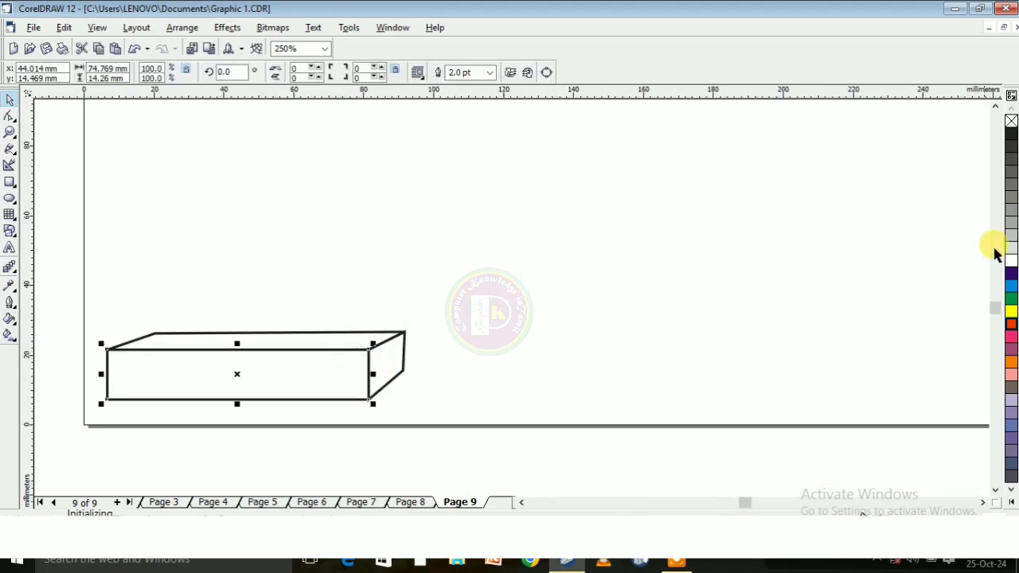
pyautogui.click(1011, 211)
pyautogui.scroll(-3, 357, 414)
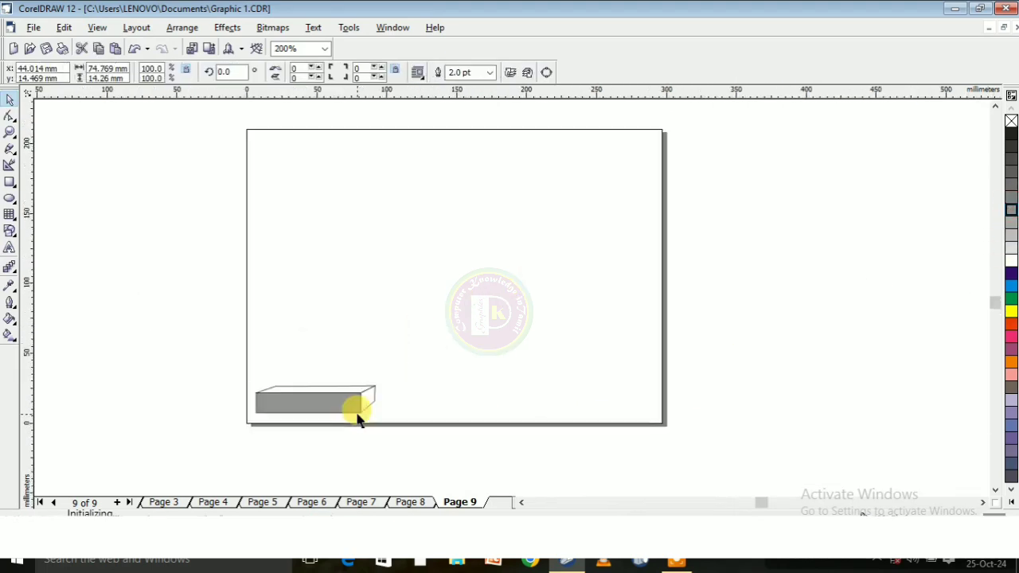
pyautogui.click(396, 433)
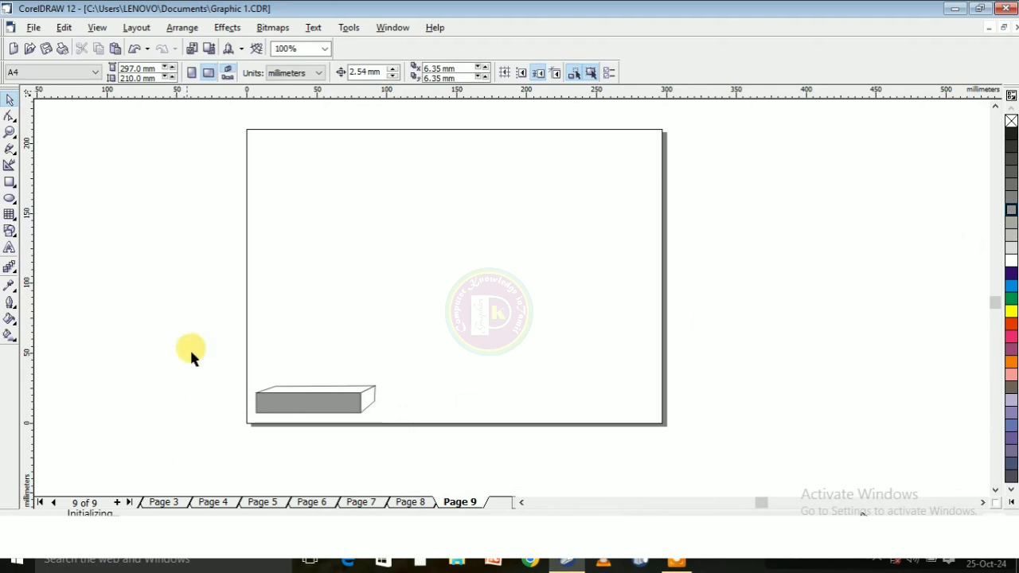
# Group the three faces of the box.
pyautogui.moveTo(191, 355); pyautogui.dragTo(421, 427)
pyautogui.rightClick(339, 406)
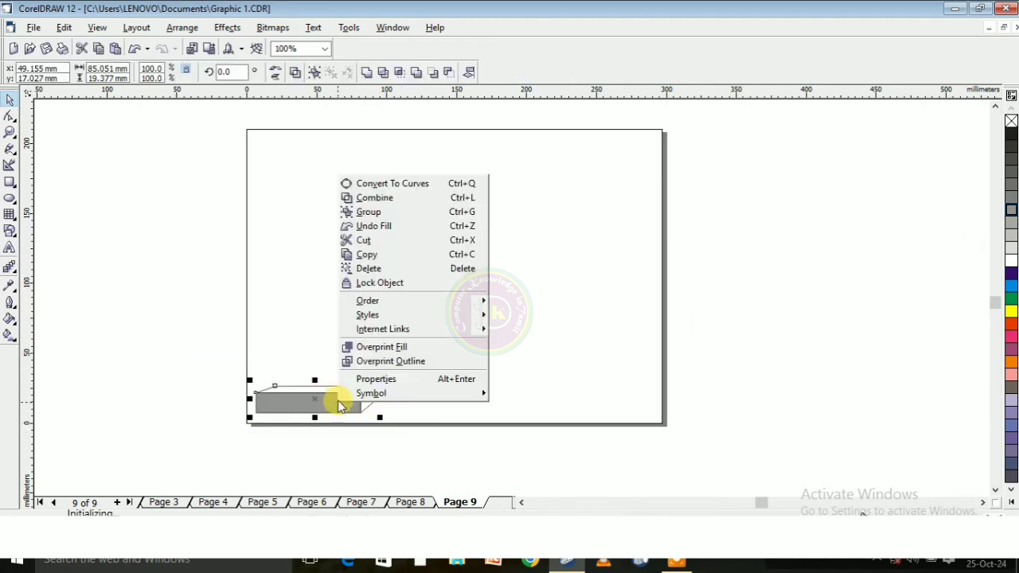
pyautogui.click(384, 208)
pyautogui.click(408, 449)
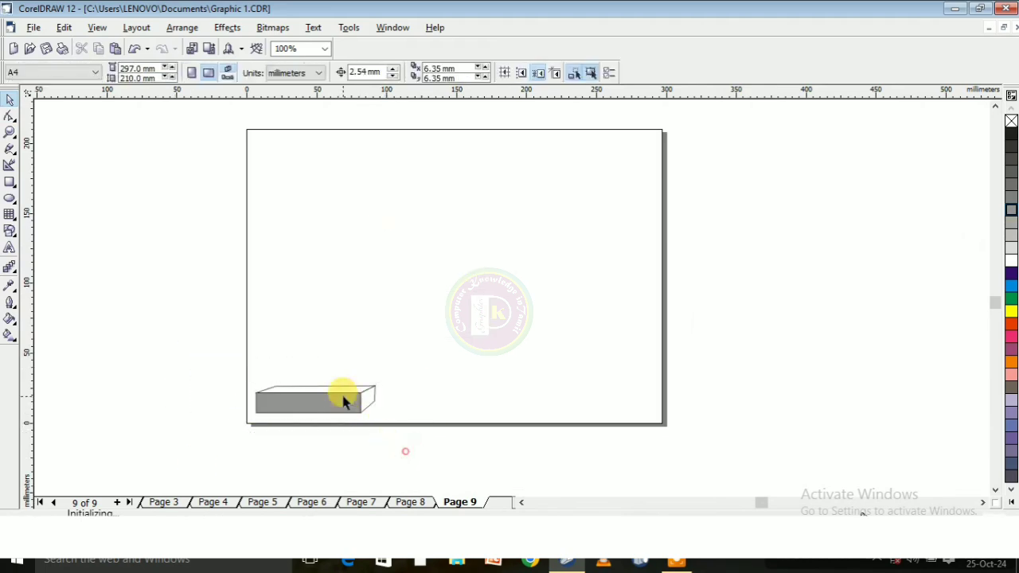
# Copy the grouped box to the page's upper-right area and scale the copy down to about 54%.
pyautogui.click(342, 396)
pyautogui.moveTo(343, 397); pyautogui.dragTo(657, 162)
pyautogui.click(647, 138)
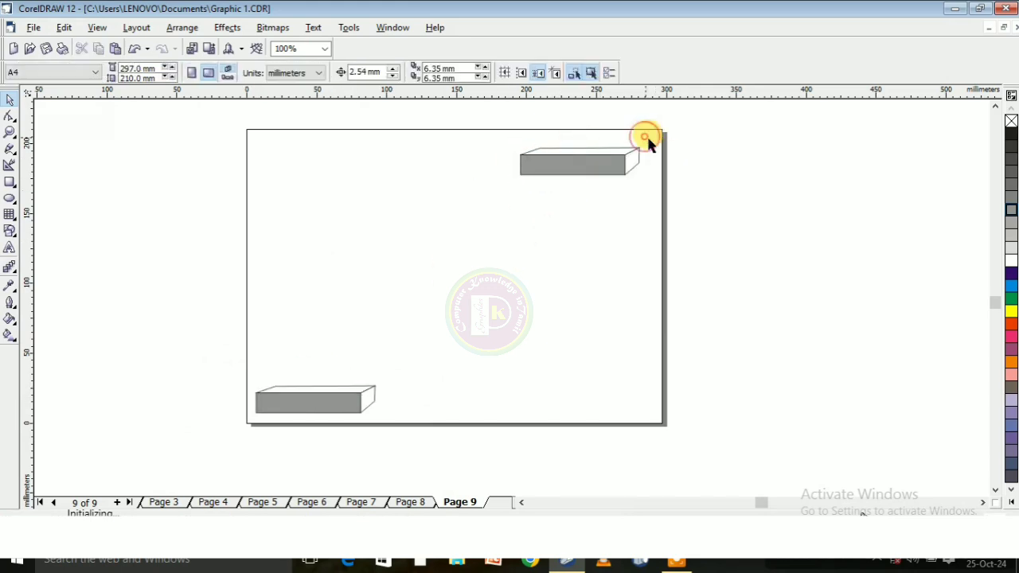
pyautogui.click(620, 154)
pyautogui.moveTo(640, 144); pyautogui.dragTo(580, 161)
pyautogui.click(569, 162)
# Blend the large lower box into the small upper box with 20 steps using the Interactive Blend tool.
pyautogui.click(9, 268)
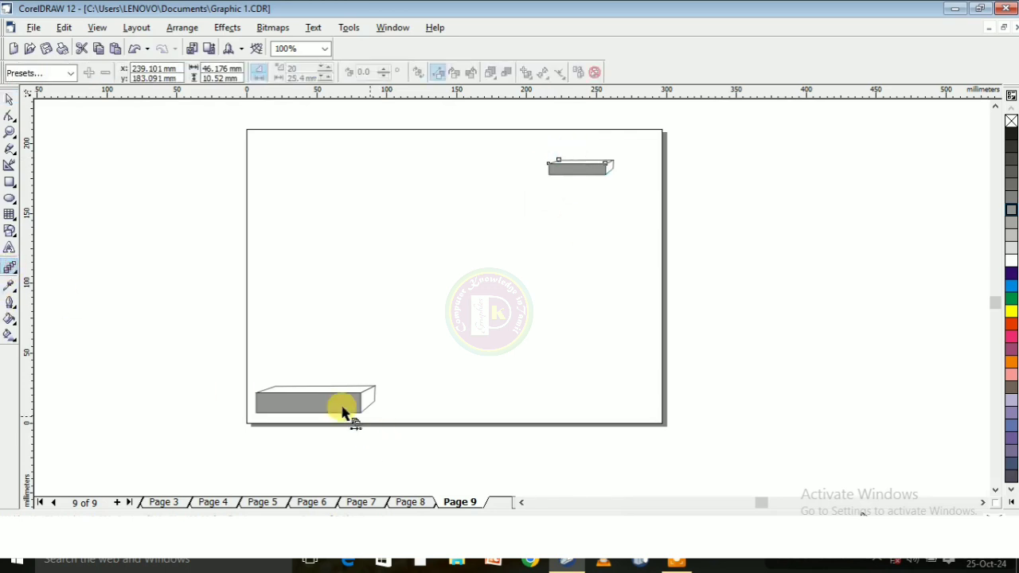
pyautogui.moveTo(316, 401); pyautogui.dragTo(577, 162)
pyautogui.moveTo(325, 403); pyautogui.dragTo(587, 160)
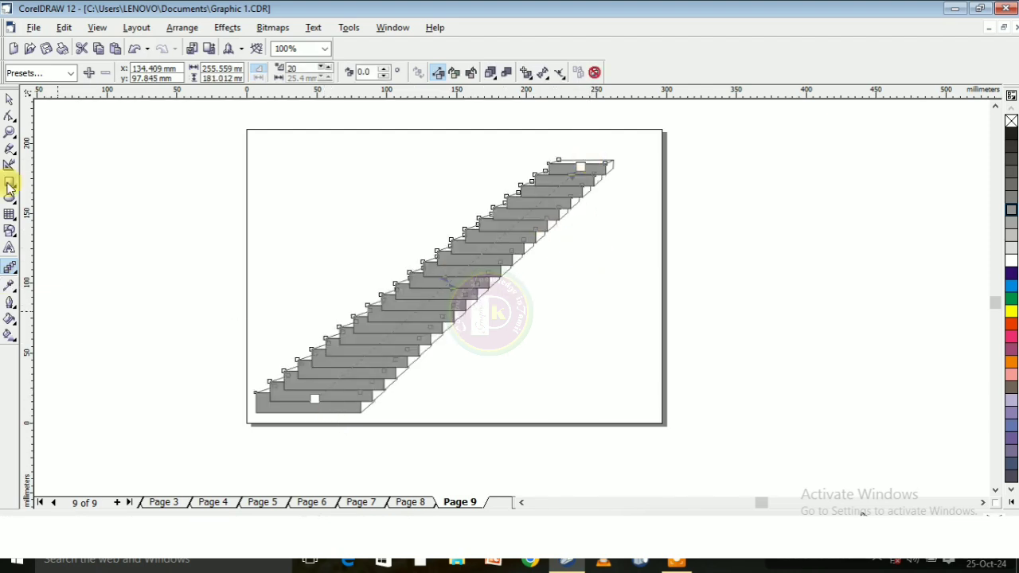
pyautogui.click(8, 99)
pyautogui.click(167, 199)
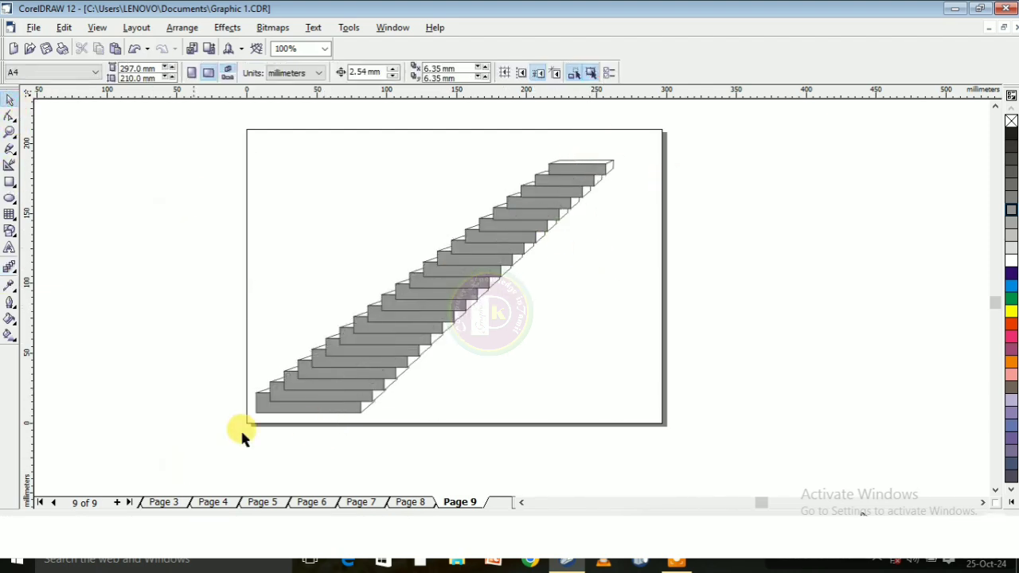
# Bring the large lower box to the front so the blended boxes stack as a staircase.
pyautogui.click(262, 405)
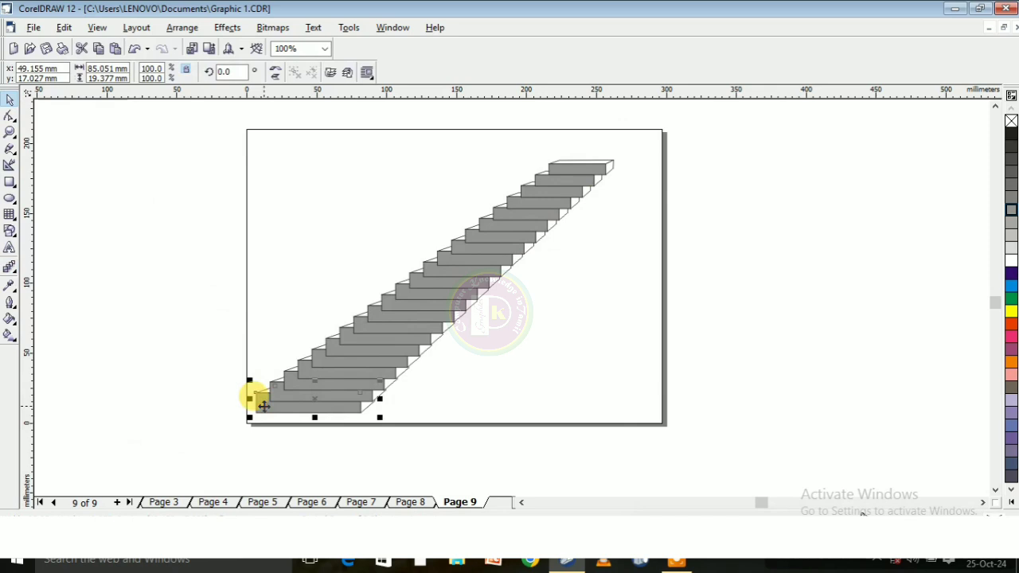
pyautogui.click(183, 28)
pyautogui.moveTo(211, 94)
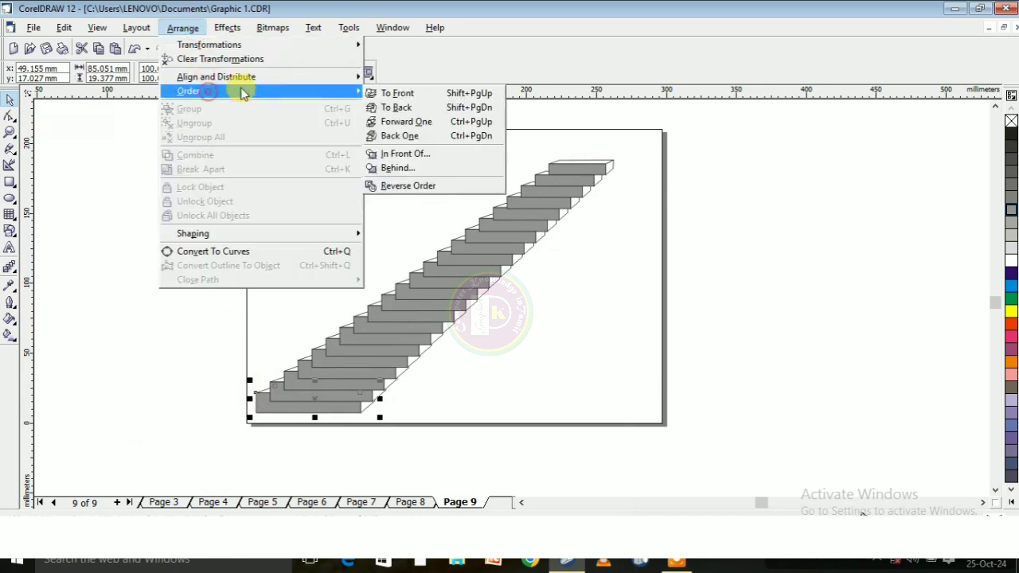
pyautogui.click(398, 92)
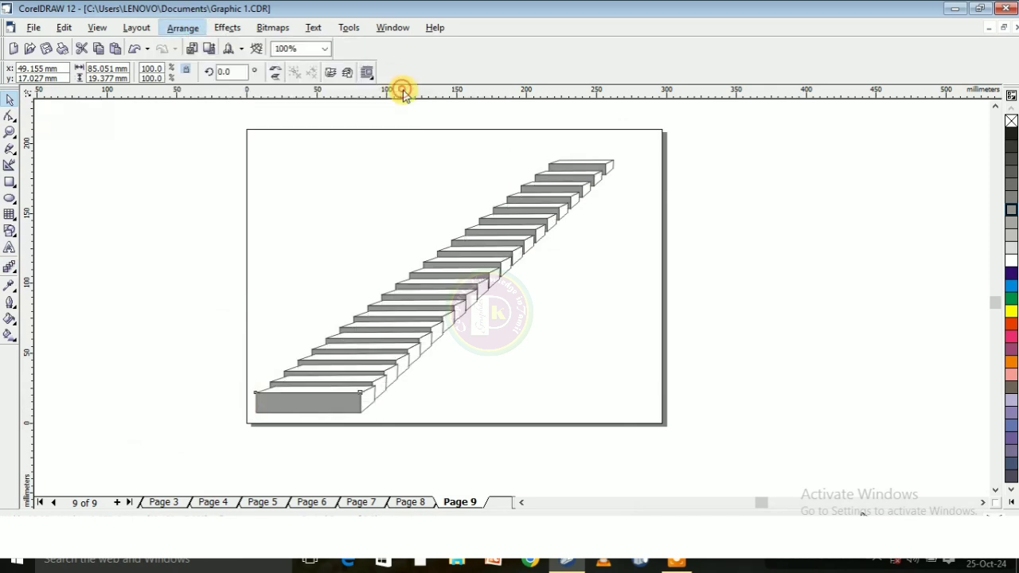
# Move the small top box up and left to about x 219.7 mm, y 193.3 mm to steepen the staircase.
pyautogui.click(603, 167)
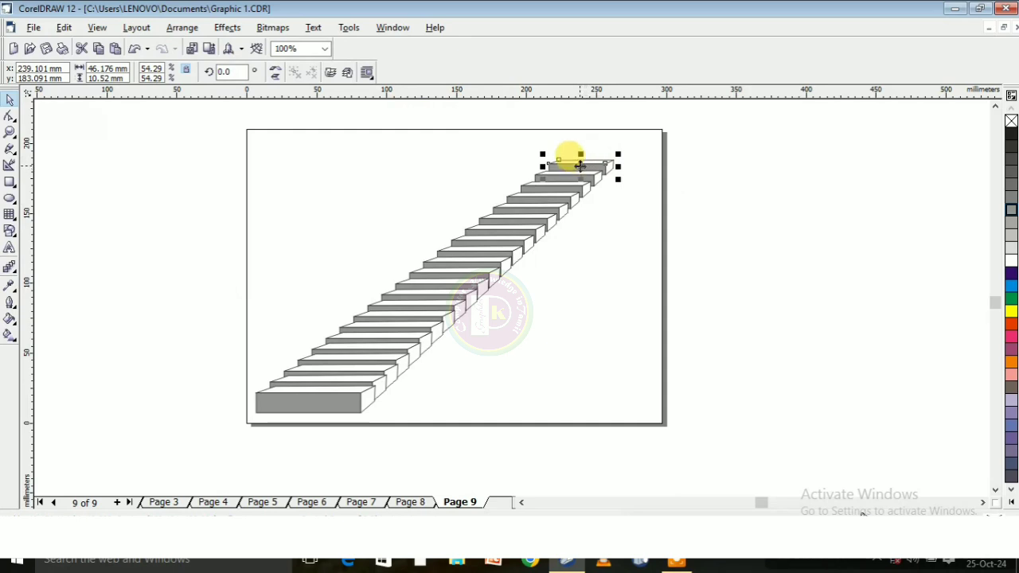
pyautogui.moveTo(563, 158); pyautogui.dragTo(550, 150)
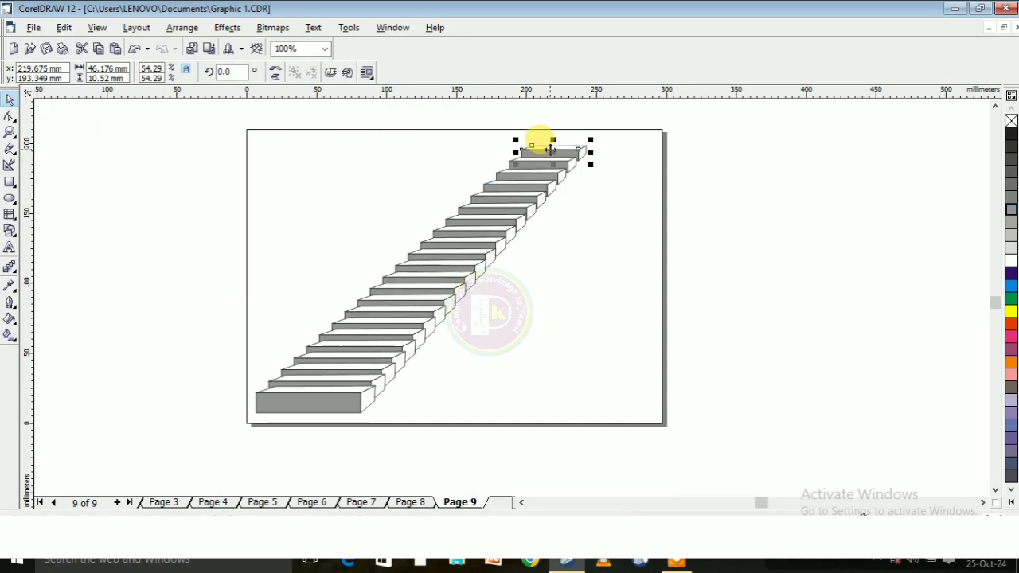
pyautogui.click(722, 227)
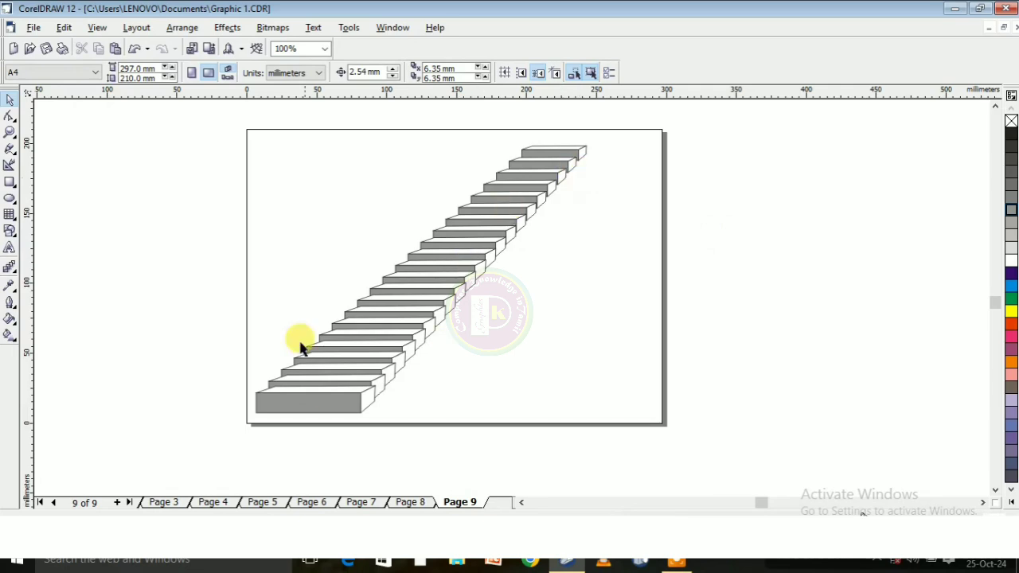
# Split the staircase blend at an intermediate step about two thirds of the way up.
pyautogui.click(411, 260)
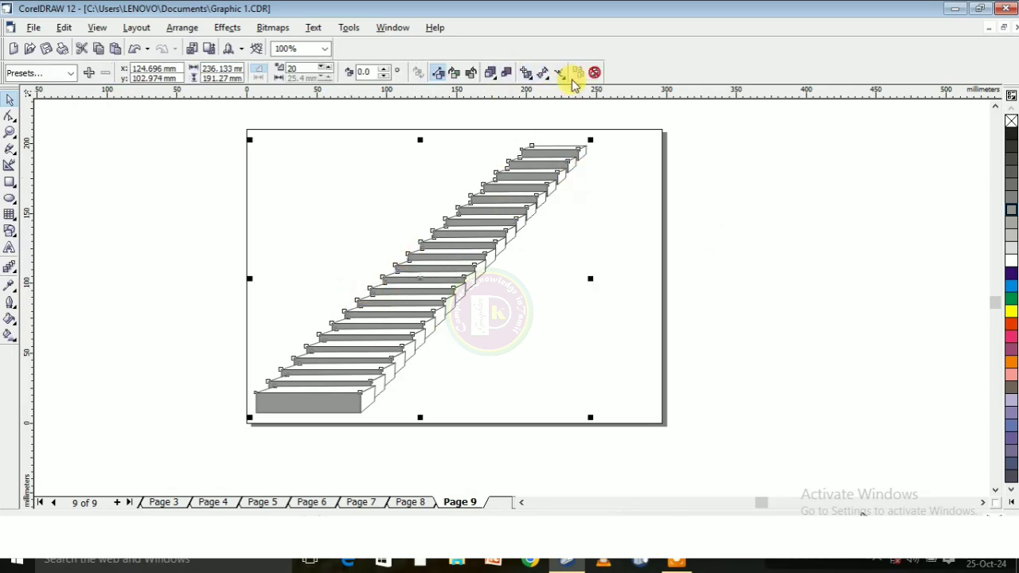
pyautogui.click(532, 75)
pyautogui.click(534, 123)
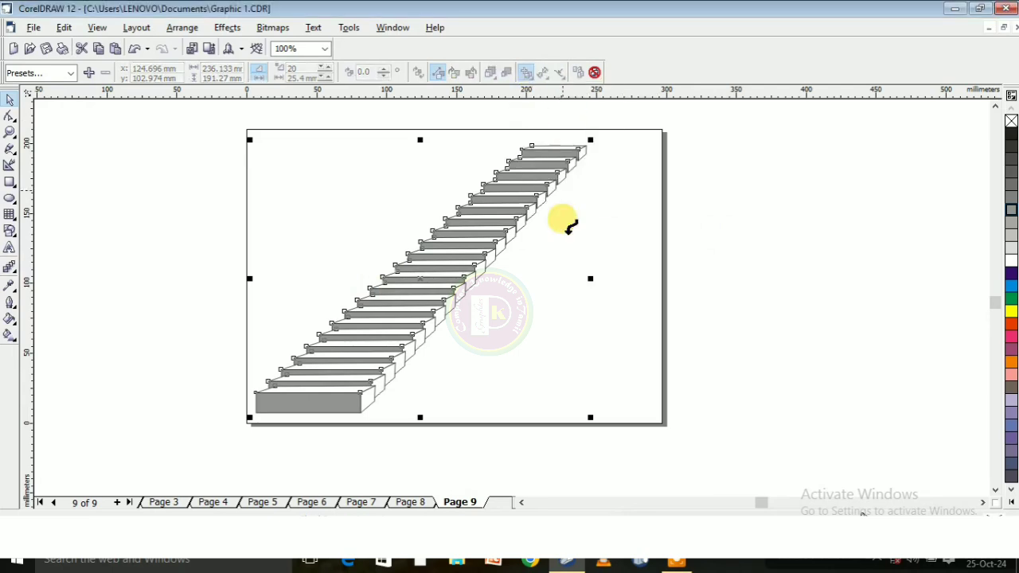
pyautogui.click(498, 236)
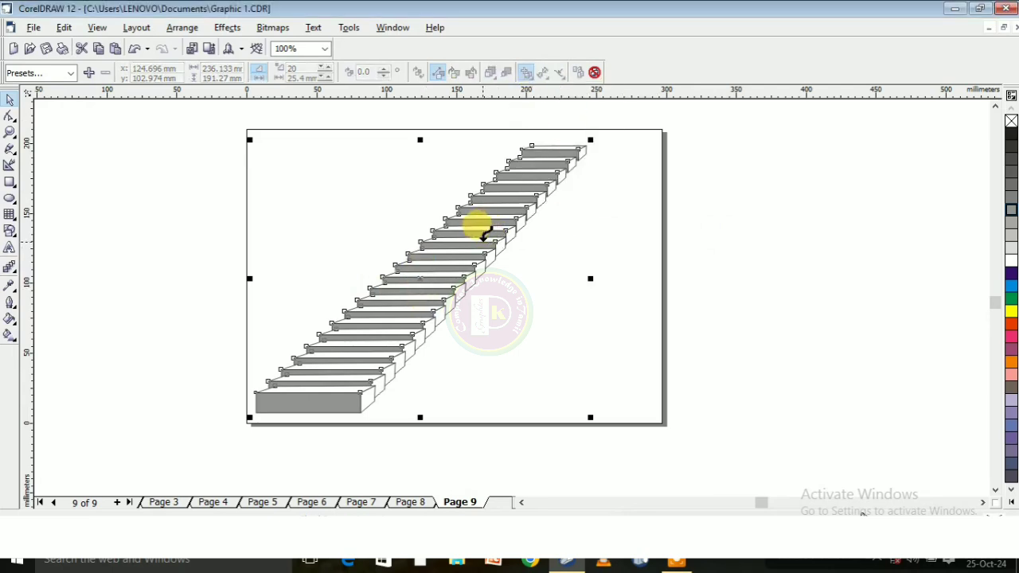
pyautogui.click(487, 229)
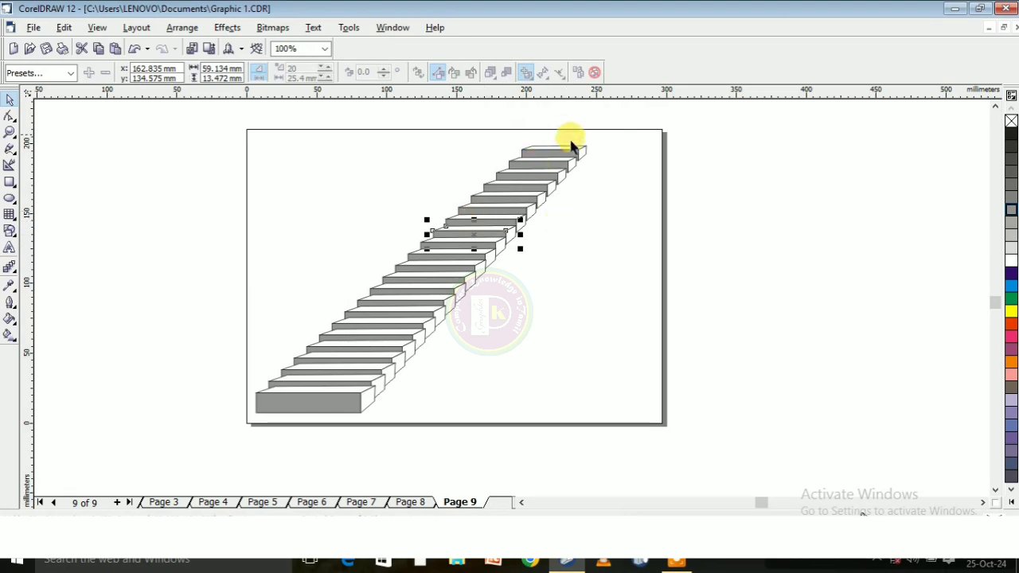
# Move the small end box down and right to about x 242.6 mm, y 128.1 mm so the staircase bends at the split.
pyautogui.click(573, 151)
pyautogui.moveTo(556, 145); pyautogui.dragTo(601, 243)
pyautogui.click(605, 243)
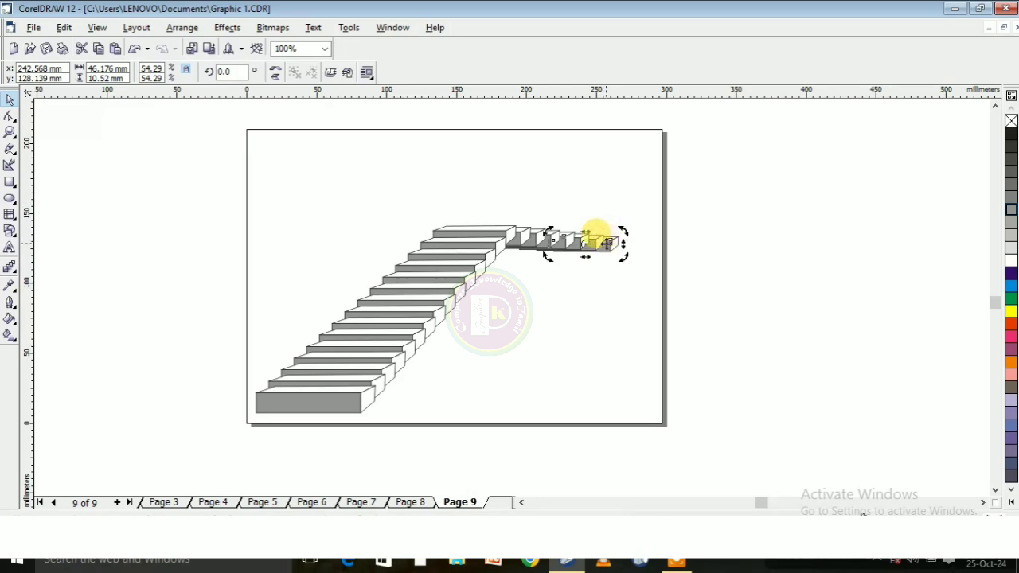